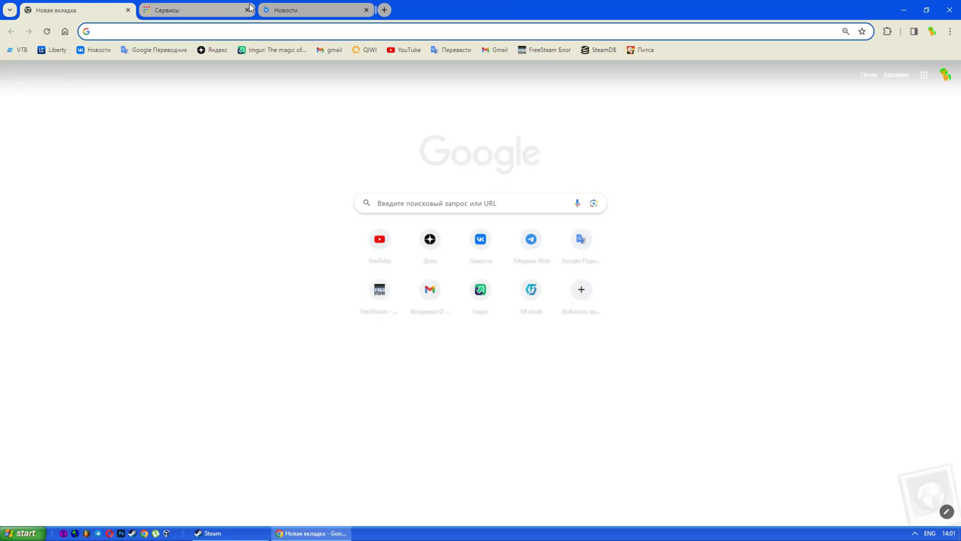
# Close the Сервисы and Новости browser tabs and open the Lethal Company mod listing on Thunderstore.
pyautogui.click(248, 9)
pyautogui.click(248, 9)
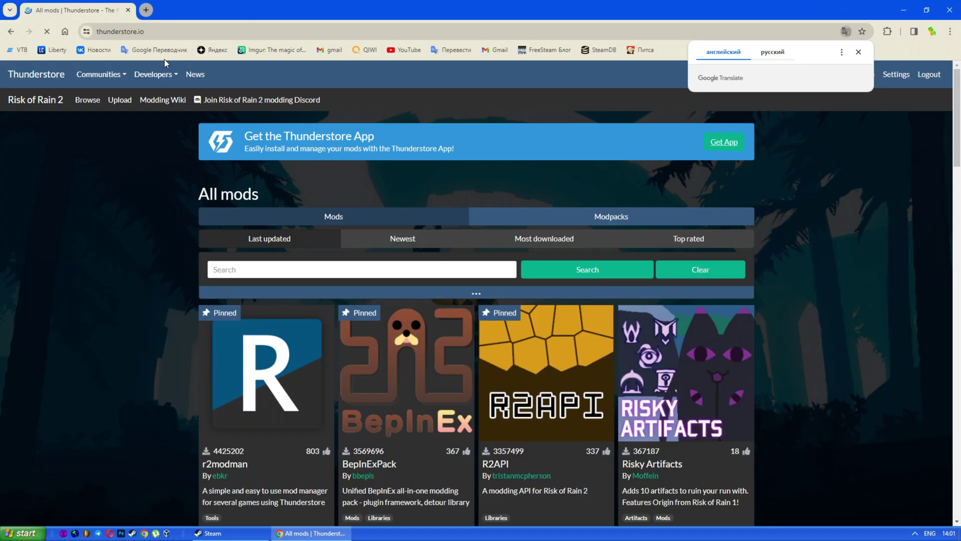
pyautogui.click(109, 78)
pyautogui.click(280, 136)
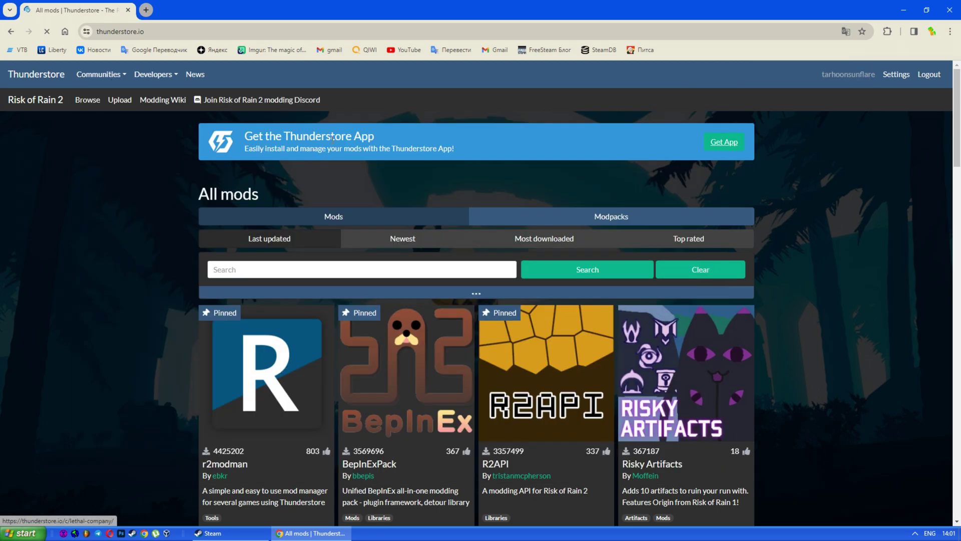
# Download BepInExPack manually from its Lethal Company mod page and open the downloaded archive in front of the desktop.
pyautogui.click(279, 267)
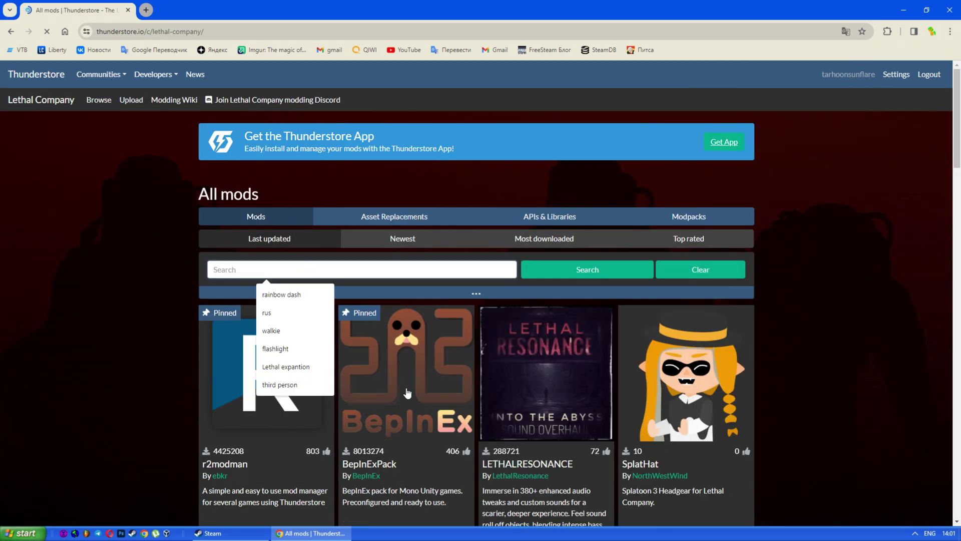
pyautogui.scroll(-1, 421, 407)
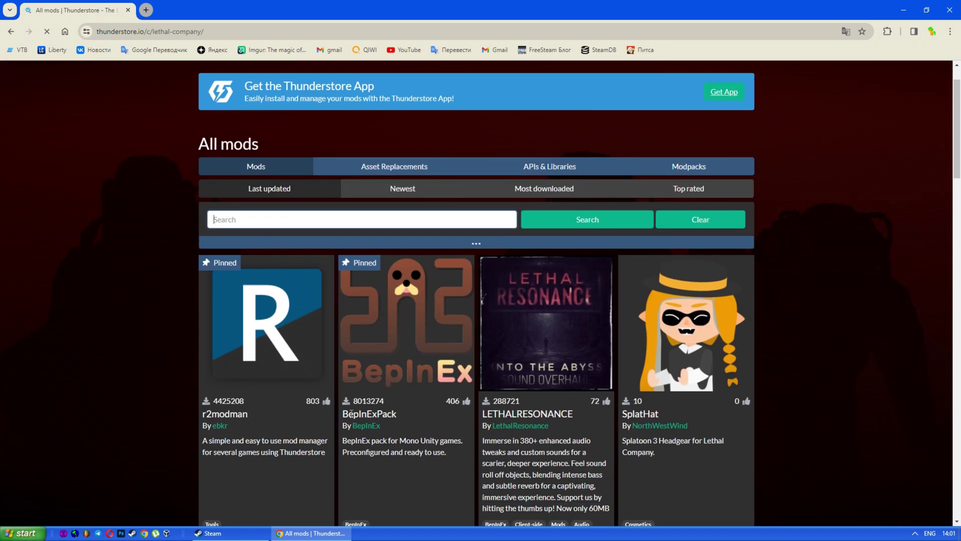
pyautogui.click(398, 375)
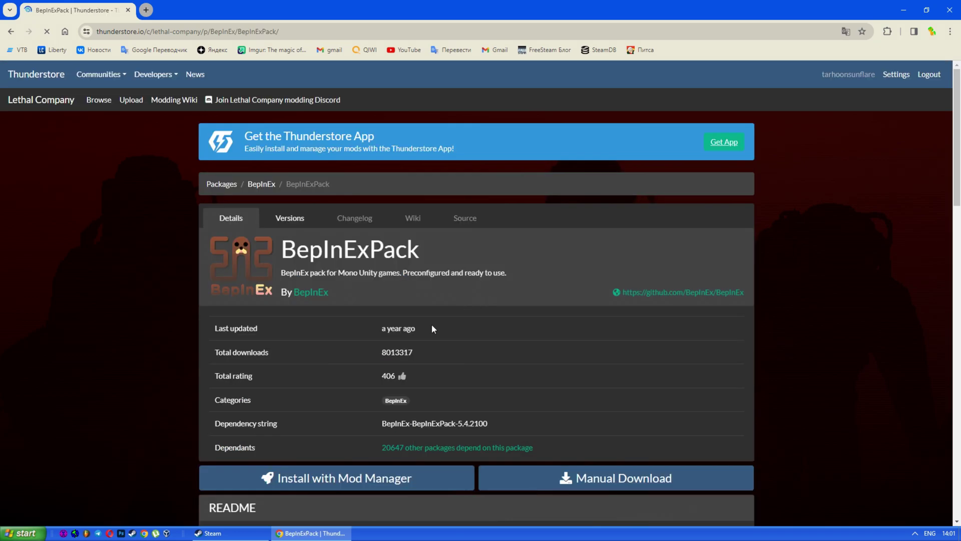
pyautogui.scroll(-2, 433, 323)
pyautogui.click(593, 387)
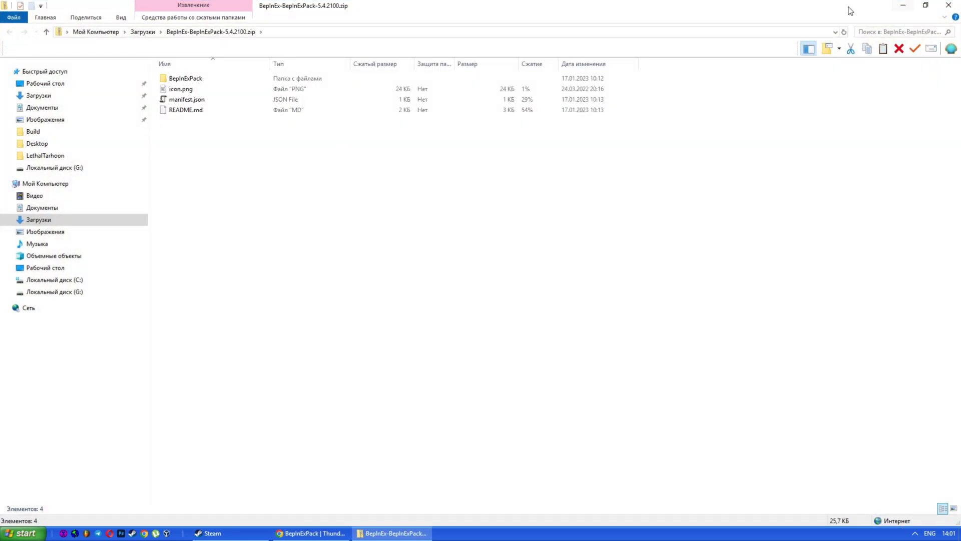
pyautogui.click(929, 11)
pyautogui.click(903, 10)
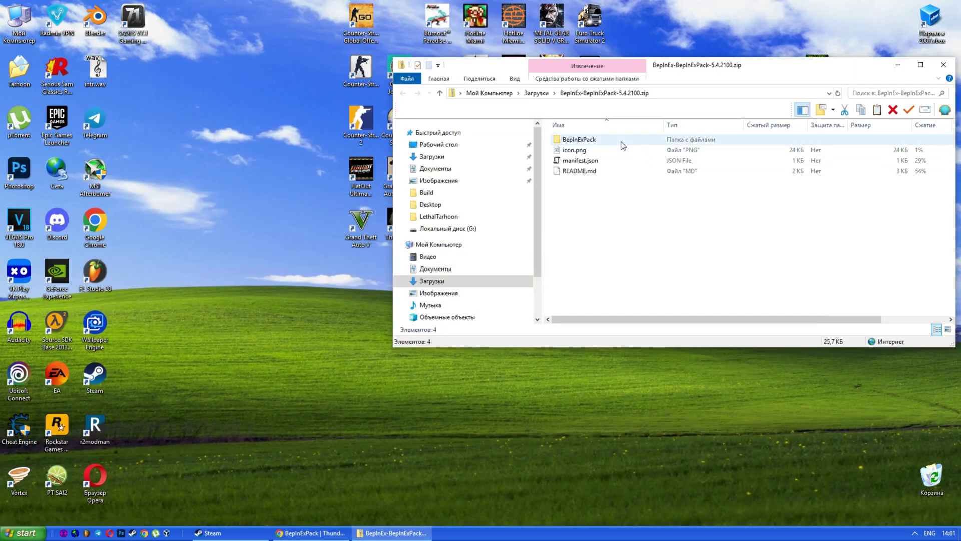
# Switch to Steam and open Lethal Company's installation folder from the game's installed files properties.
pyautogui.click(915, 533)
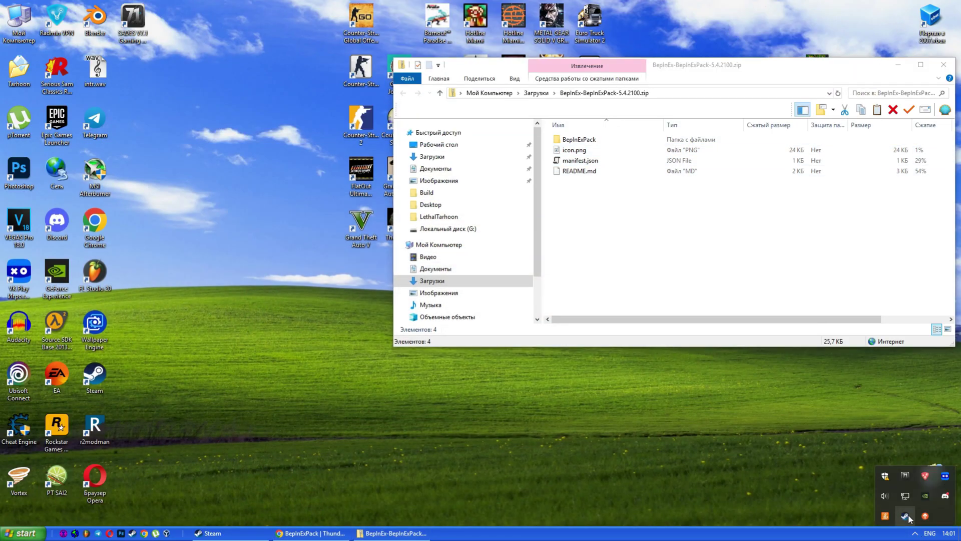
pyautogui.rightClick(905, 515)
pyautogui.click(904, 515)
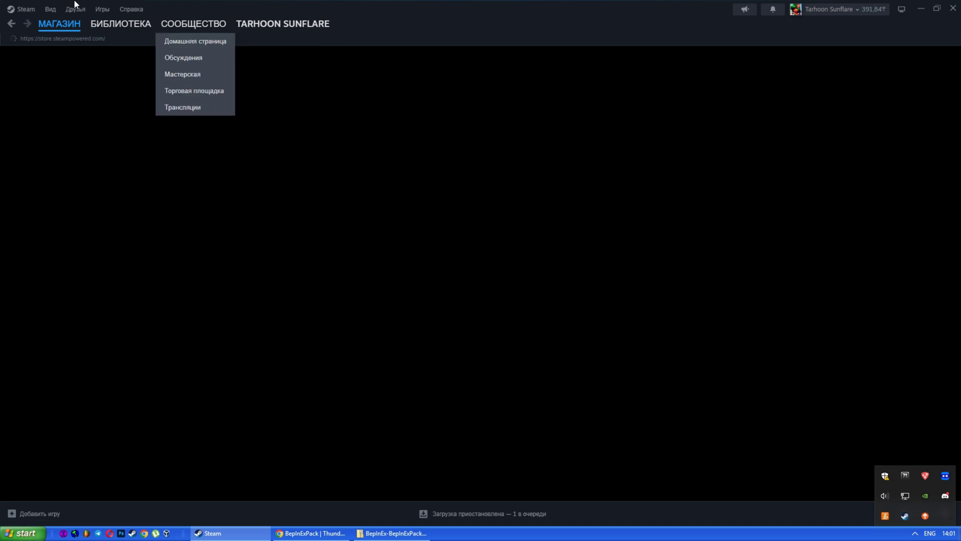
pyautogui.click(116, 41)
pyautogui.click(42, 125)
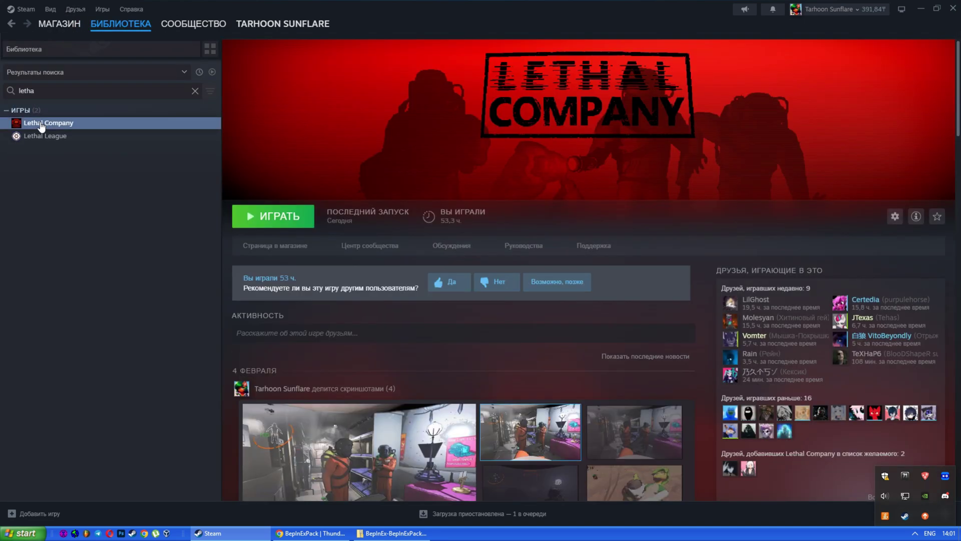
pyautogui.rightClick(41, 125)
pyautogui.click(75, 200)
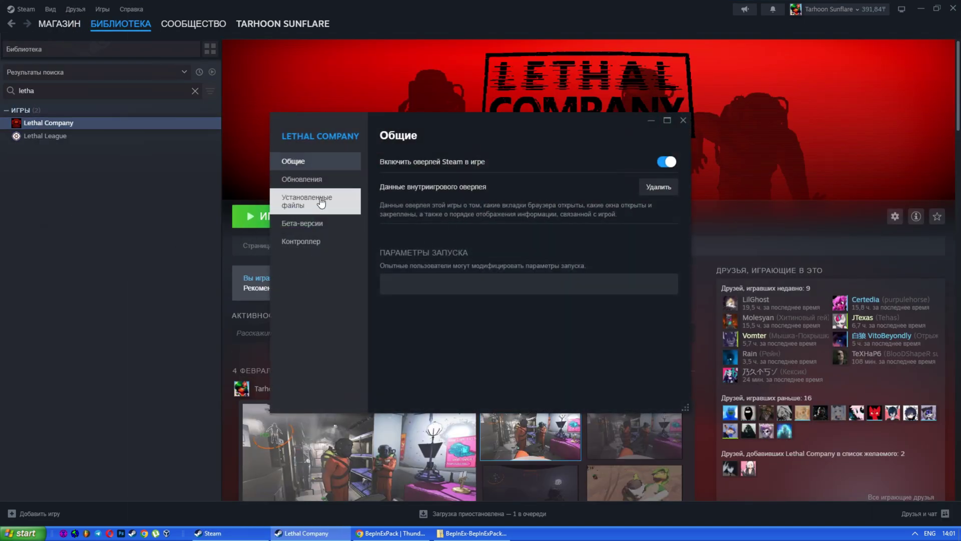
pyautogui.click(321, 203)
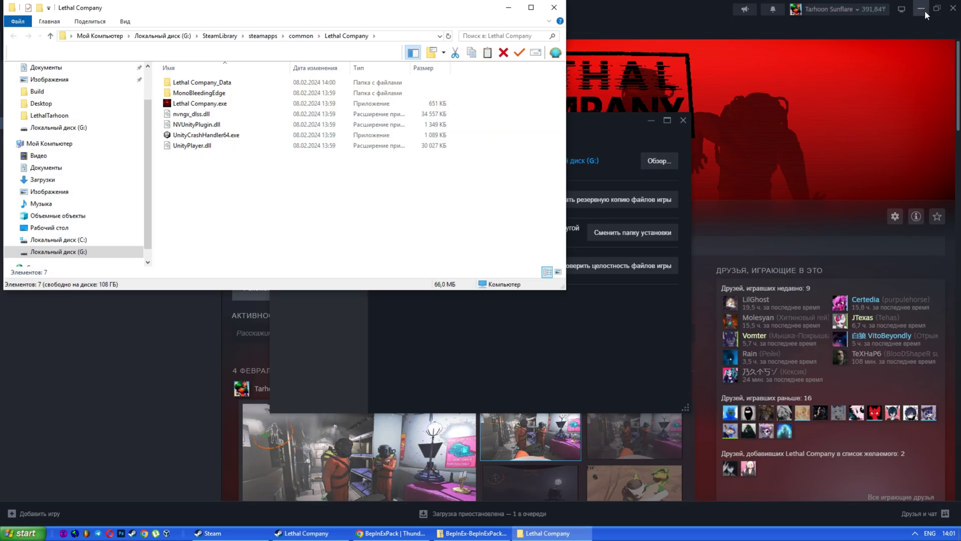
pyautogui.click(921, 9)
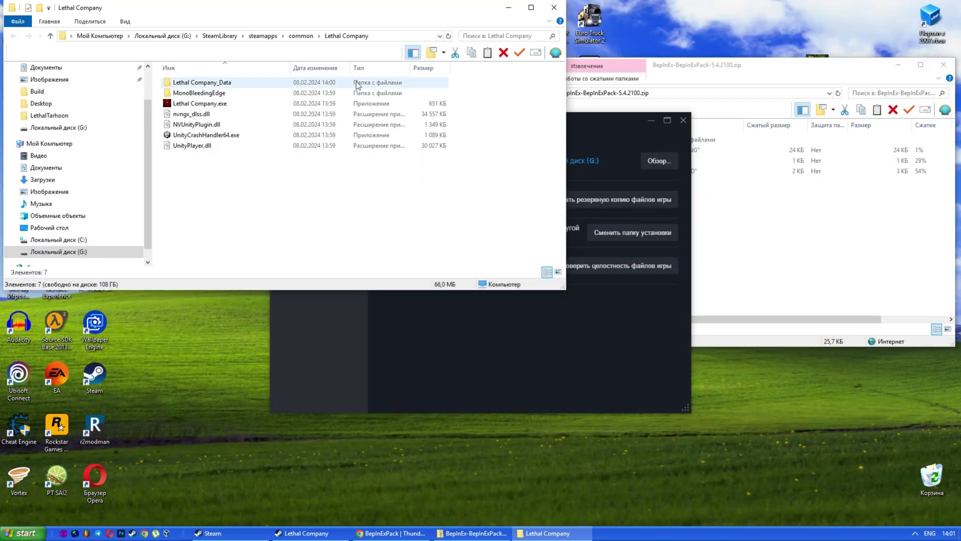
# Copy BepInEx, doorstop_config.ini and winhttp.dll from the archive's BepInExPack folder into the Lethal Company folder and launch the game.
pyautogui.click(600, 357)
pyautogui.moveTo(557, 126); pyautogui.dragTo(578, 247)
pyautogui.click(710, 246)
pyautogui.click(604, 94)
pyautogui.moveTo(606, 65); pyautogui.dragTo(673, 81)
pyautogui.doubleClick(640, 156)
pyautogui.moveTo(663, 209); pyautogui.dragTo(233, 100)
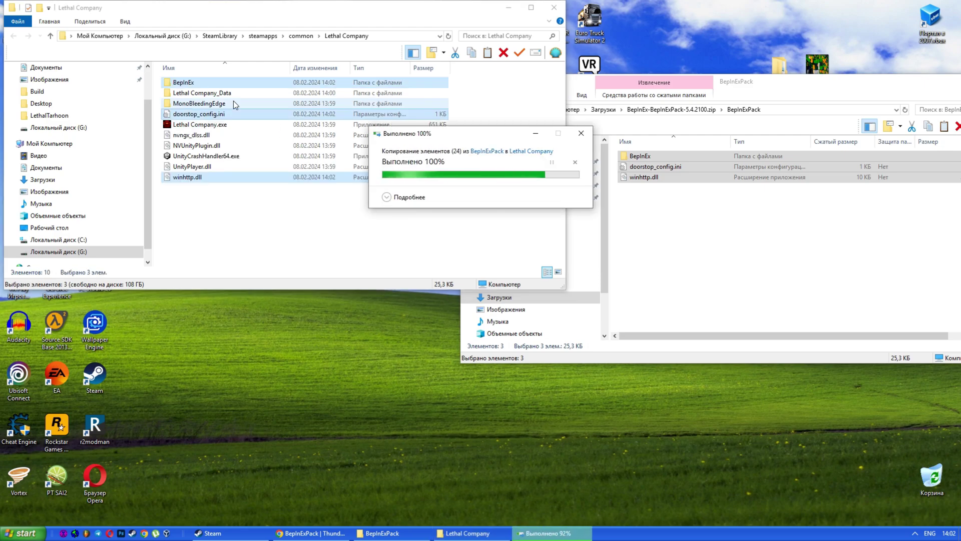
pyautogui.moveTo(202, 240); pyautogui.dragTo(169, 79)
pyautogui.click(265, 215)
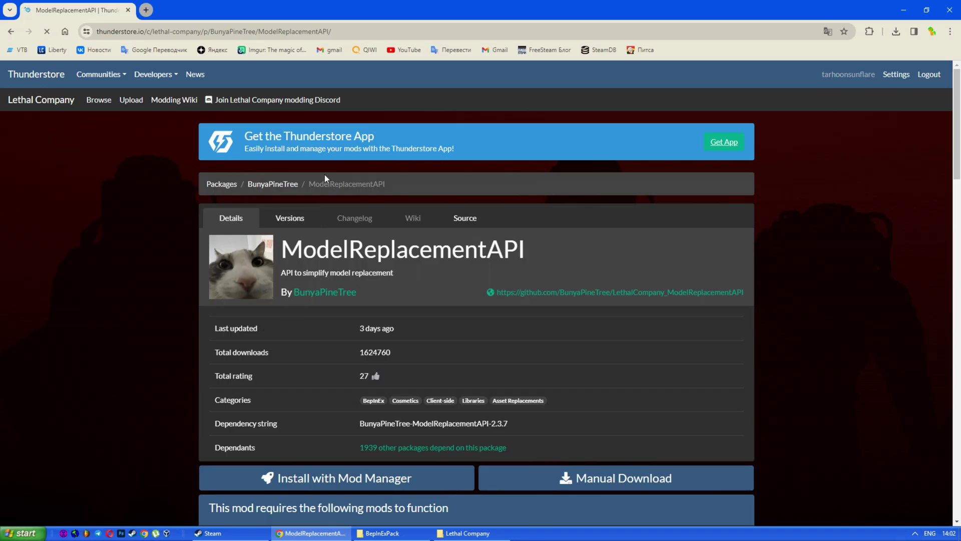
# Download ModelReplacementAPI 2.3.7 manually from Thunderstore and open its archive beside the Lethal Company folder.
pyautogui.scroll(-2, 325, 177)
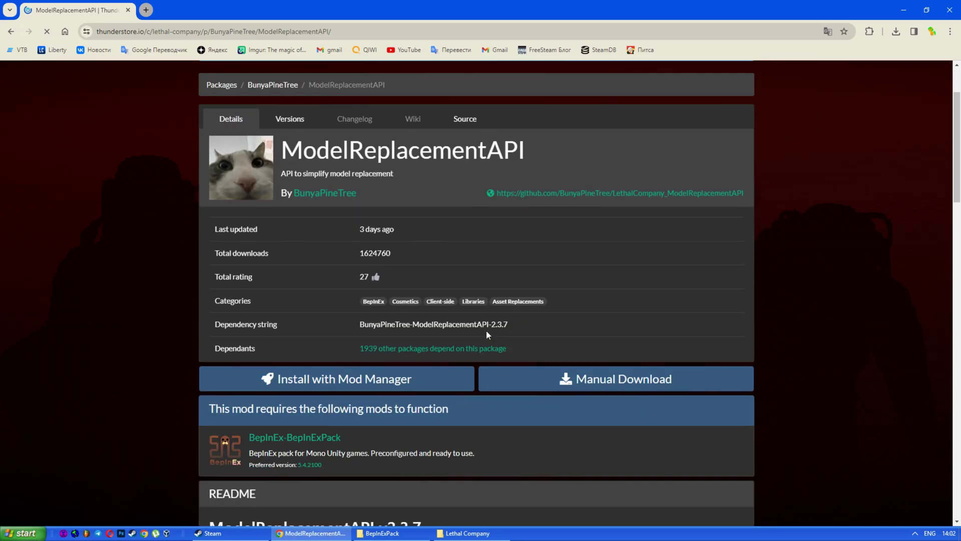
pyautogui.click(529, 384)
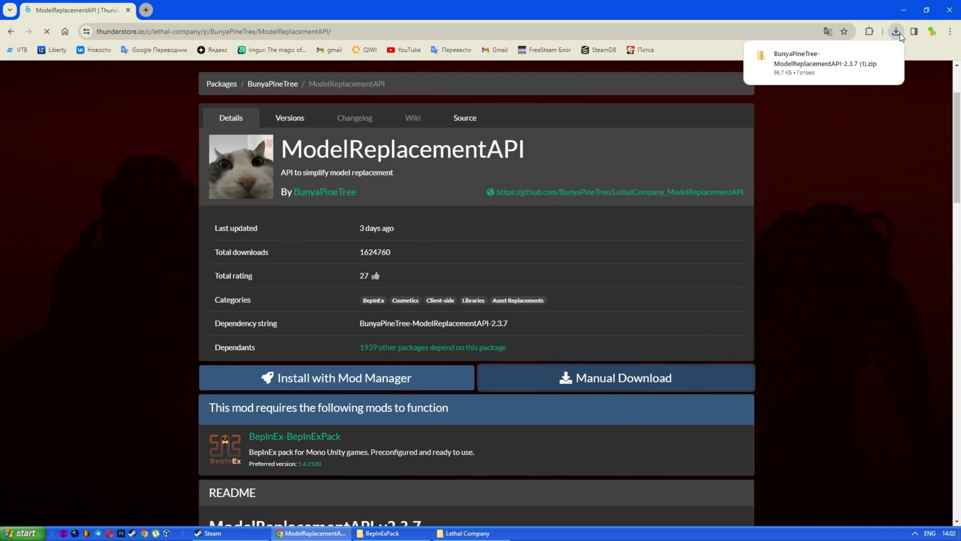
pyautogui.click(825, 64)
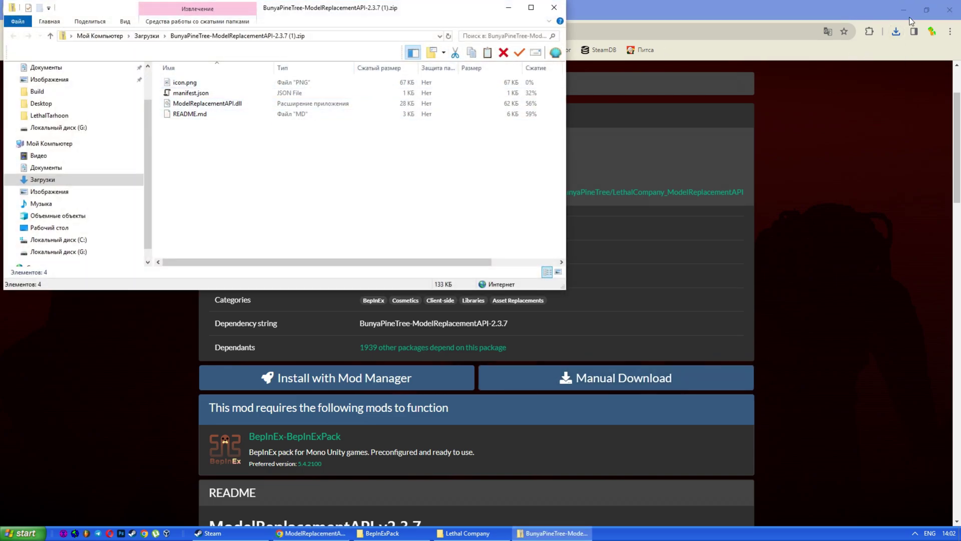
pyautogui.click(906, 9)
pyautogui.moveTo(381, 9); pyautogui.dragTo(763, 148)
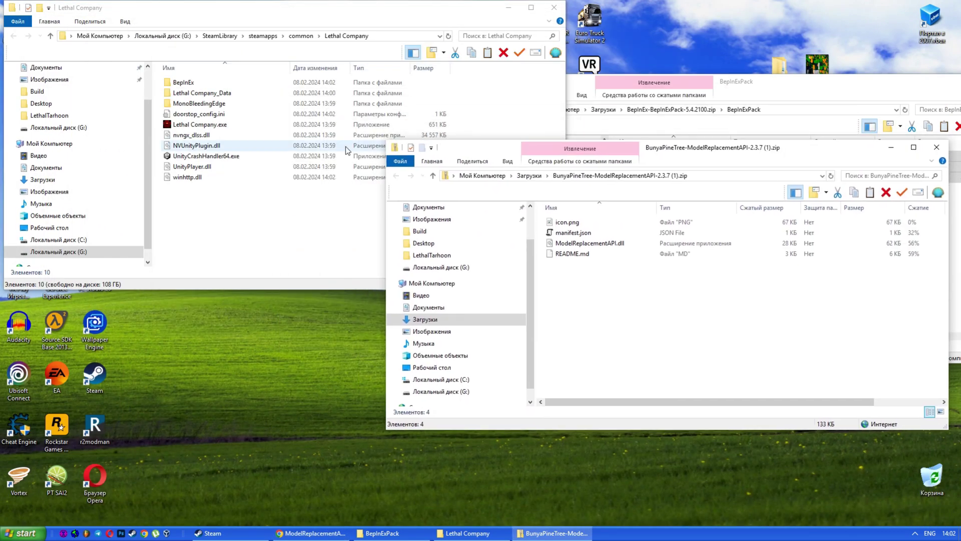
# Copy ModelReplacementAPI.dll from the archive into the game's BepInEx\plugins folder.
pyautogui.click(279, 208)
pyautogui.doubleClick(182, 82)
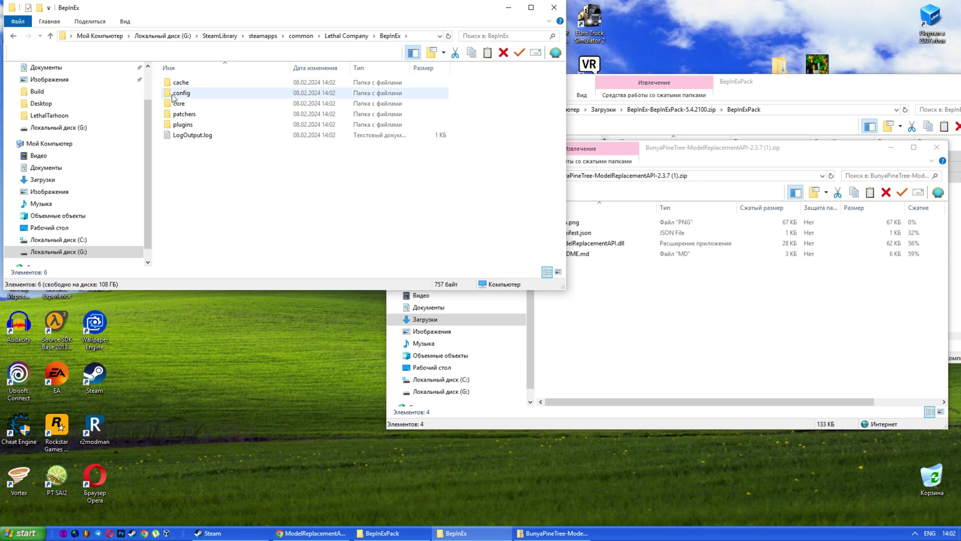
pyautogui.doubleClick(179, 125)
pyautogui.click(332, 35)
pyautogui.doubleClick(198, 126)
pyautogui.click(601, 281)
pyautogui.moveTo(575, 243); pyautogui.dragTo(282, 164)
# Return to the roxysuit mod page, open its required More Suits mod, and download that mod's archive manually.
pyautogui.click(310, 533)
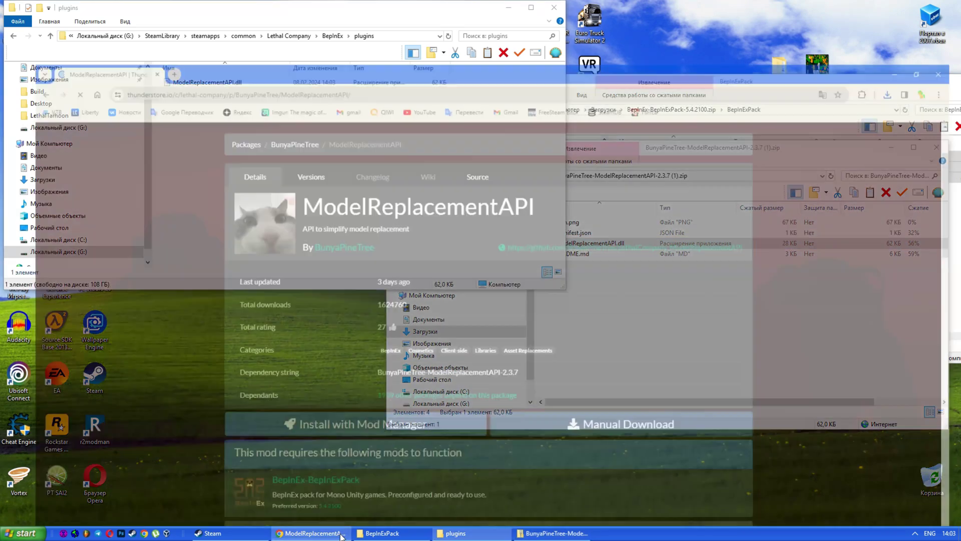
pyautogui.scroll(-4, 391, 377)
pyautogui.scroll(2, 390, 374)
pyautogui.click(12, 32)
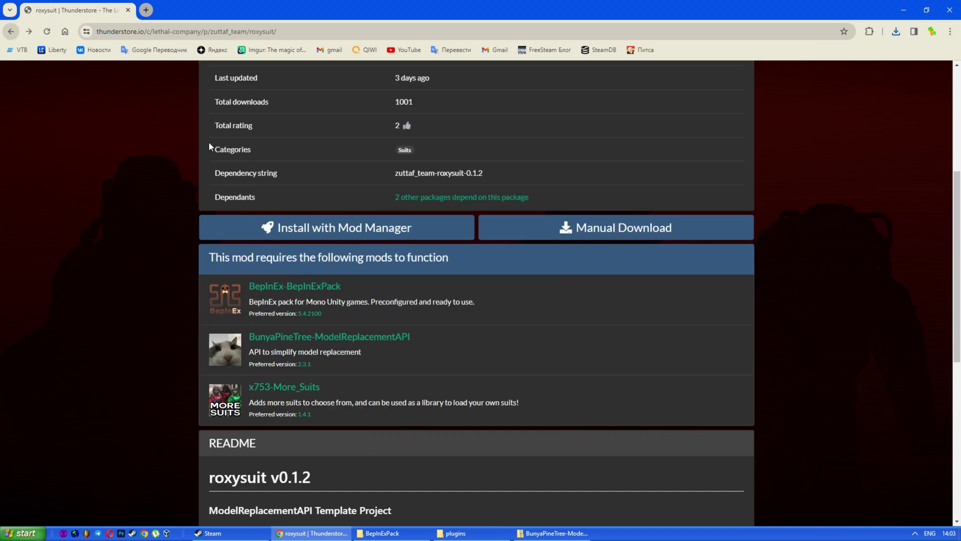
pyautogui.click(283, 386)
pyautogui.scroll(-3, 299, 205)
pyautogui.scroll(2, 299, 204)
pyautogui.scroll(-1, 327, 214)
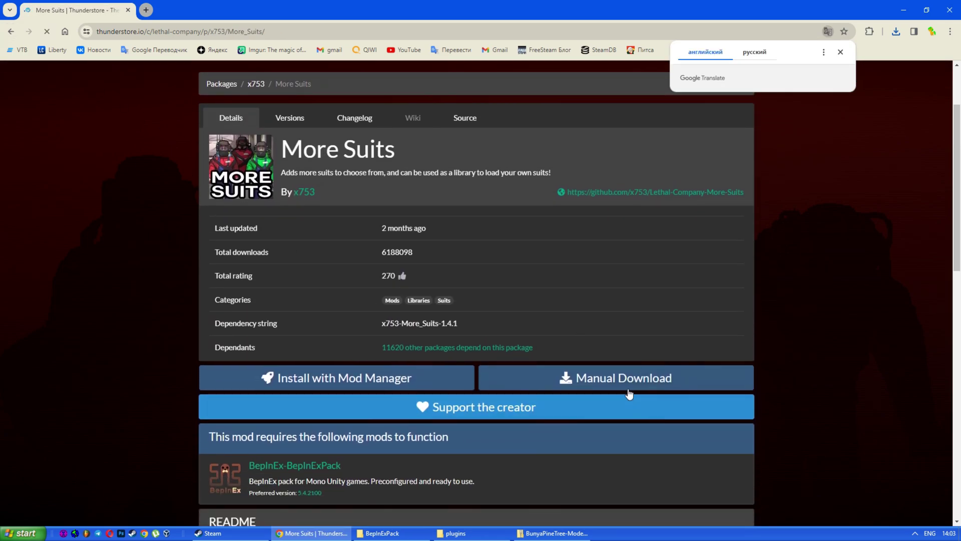
pyautogui.click(630, 385)
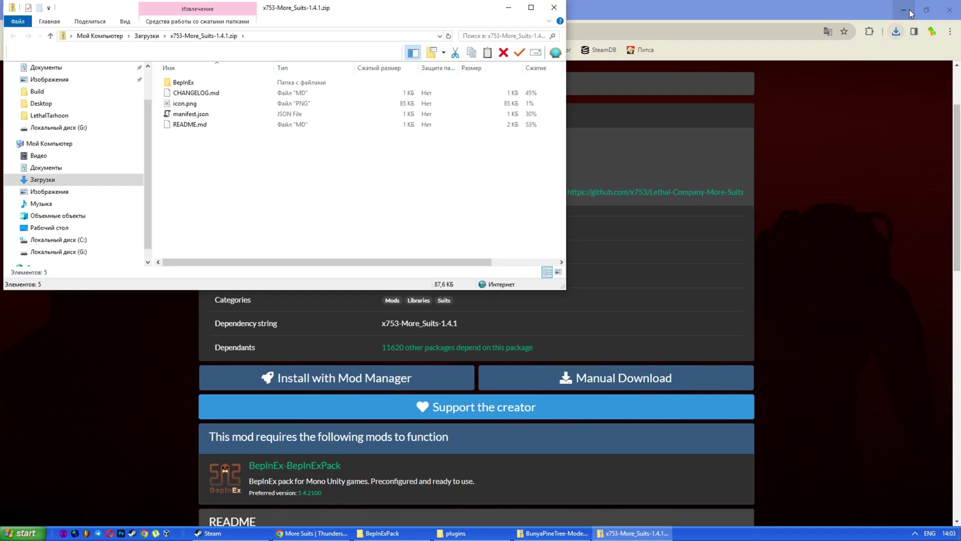
pyautogui.click(908, 10)
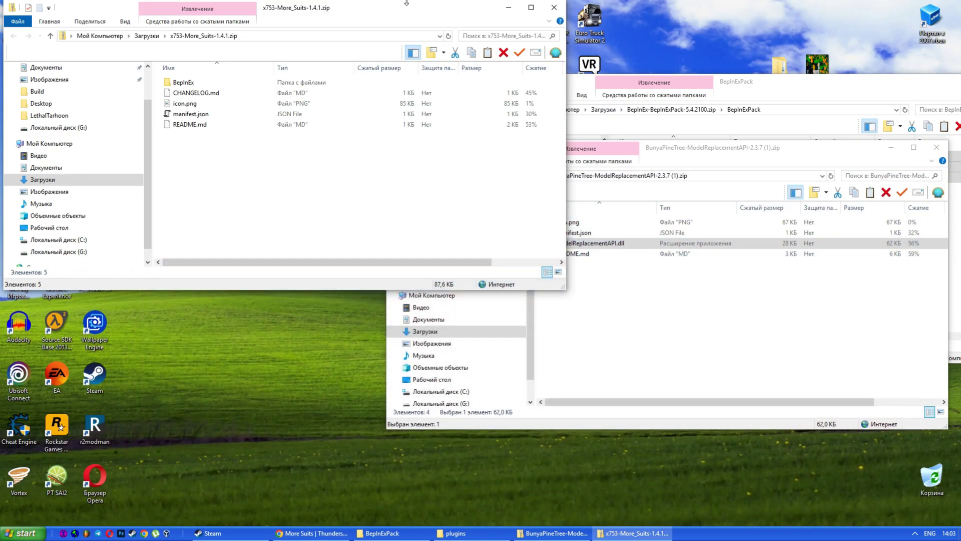
# Copy the moresuits folder and MoreSuits.dll from the More Suits archive's BepInEx\plugins folder into the game's plugins folder.
pyautogui.moveTo(319, 11); pyautogui.dragTo(760, 172)
pyautogui.doubleClick(630, 244)
pyautogui.doubleClick(631, 245)
pyautogui.click(452, 198)
pyautogui.doubleClick(624, 245)
pyautogui.moveTo(662, 299); pyautogui.dragTo(281, 130)
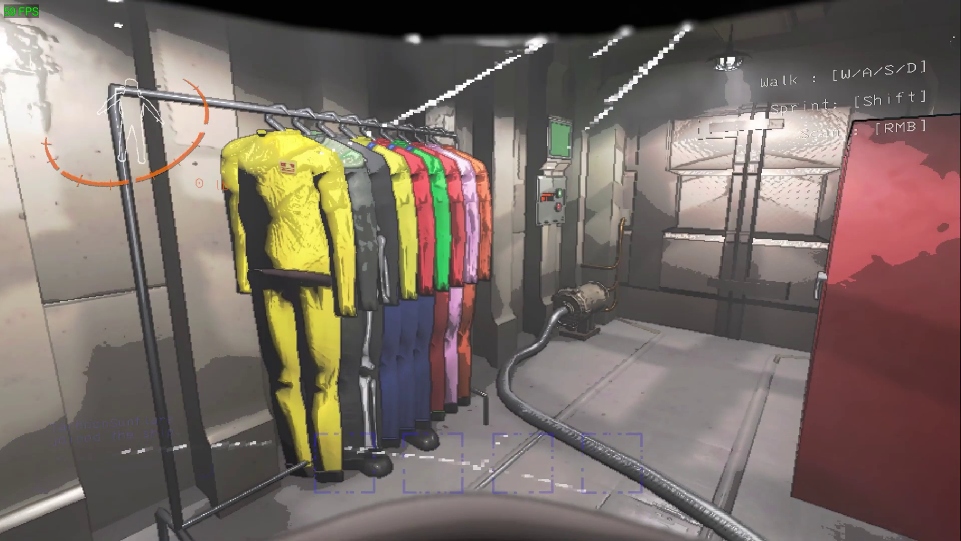
pyautogui.press('d')
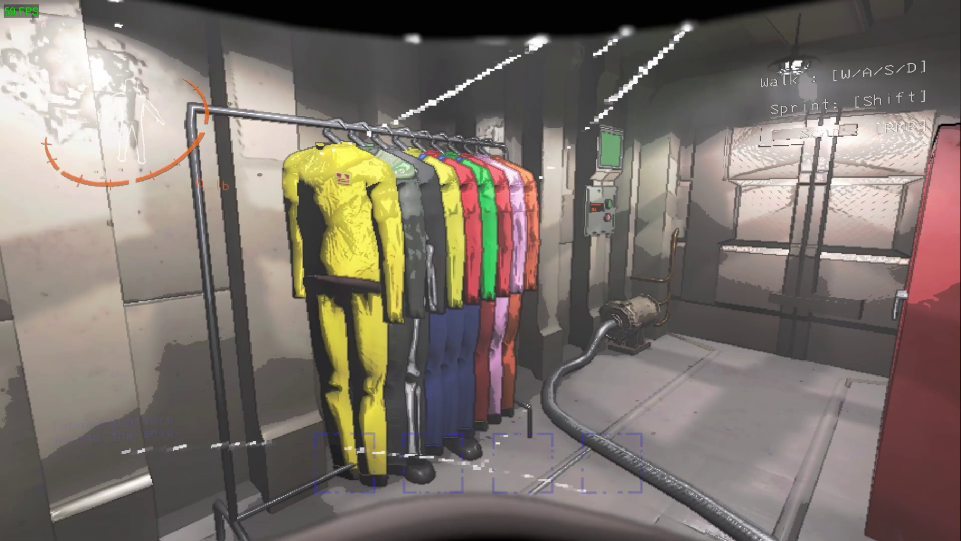
pyautogui.press('w')
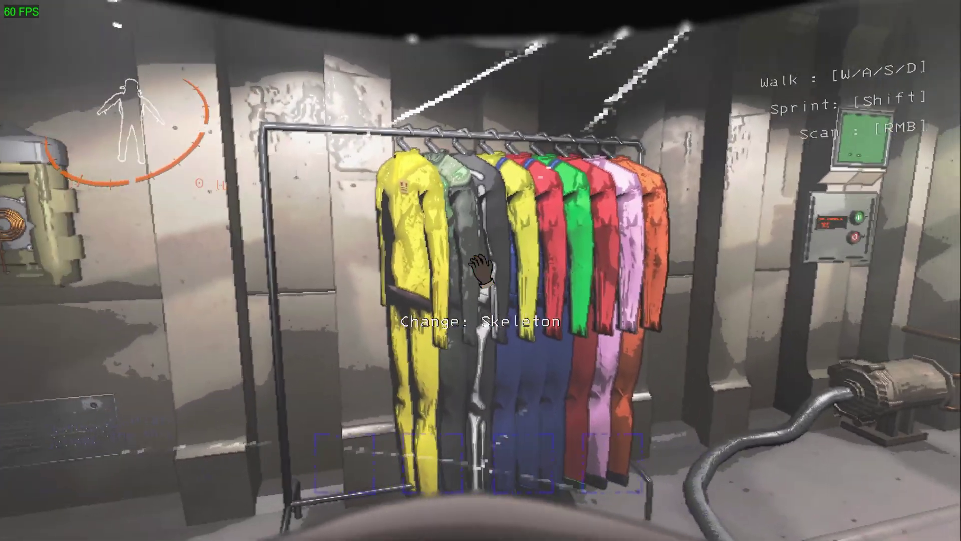
pyautogui.press('w')
pyautogui.press('w')
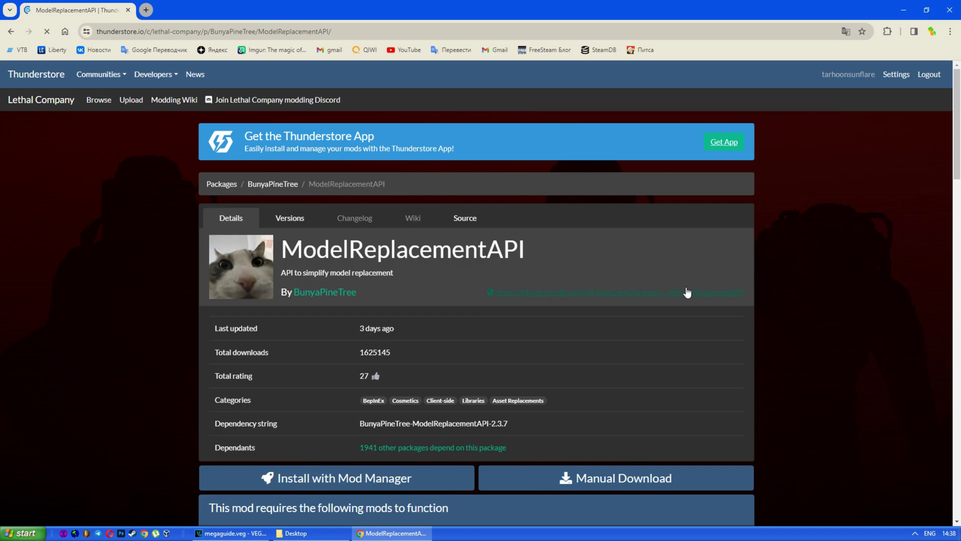
# Open the ModelReplacementAPI GitHub repository from its Thunderstore page and follow the README link to the SDK repository.
pyautogui.click(629, 295)
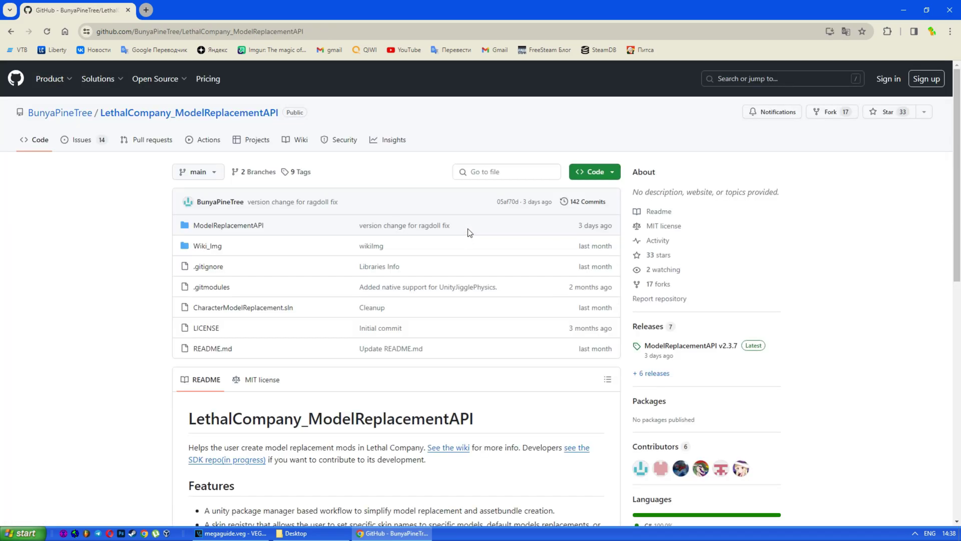
pyautogui.scroll(-2, 371, 251)
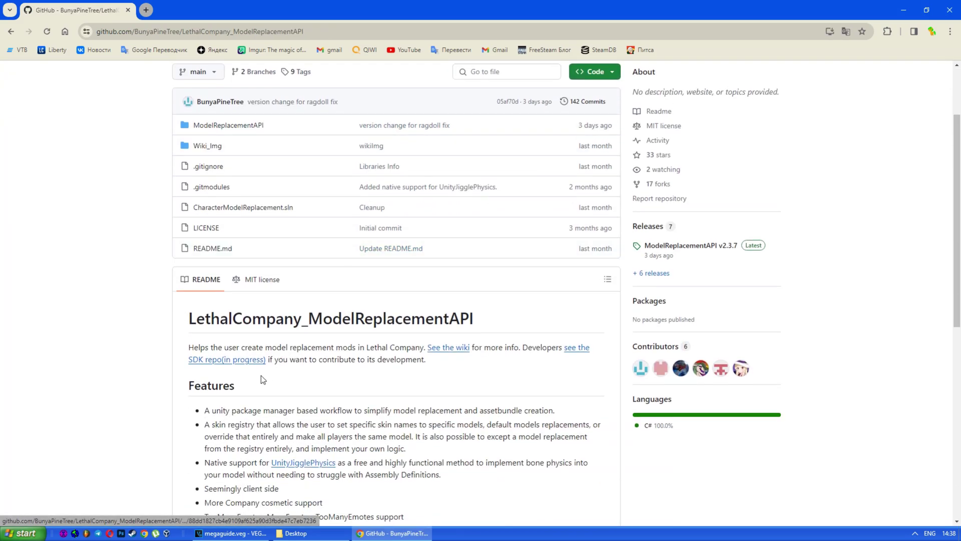
pyautogui.click(193, 365)
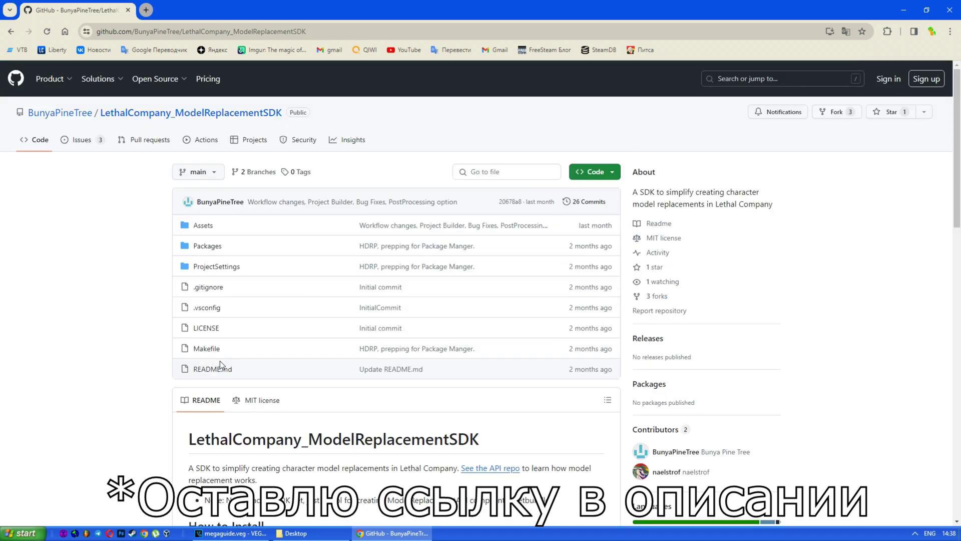
# Download the LethalCompany_ModelReplacementSDK repository as a ZIP and extract its main folder to local disk G:.
pyautogui.scroll(-3, 385, 330)
pyautogui.moveTo(475, 289); pyautogui.dragTo(308, 288)
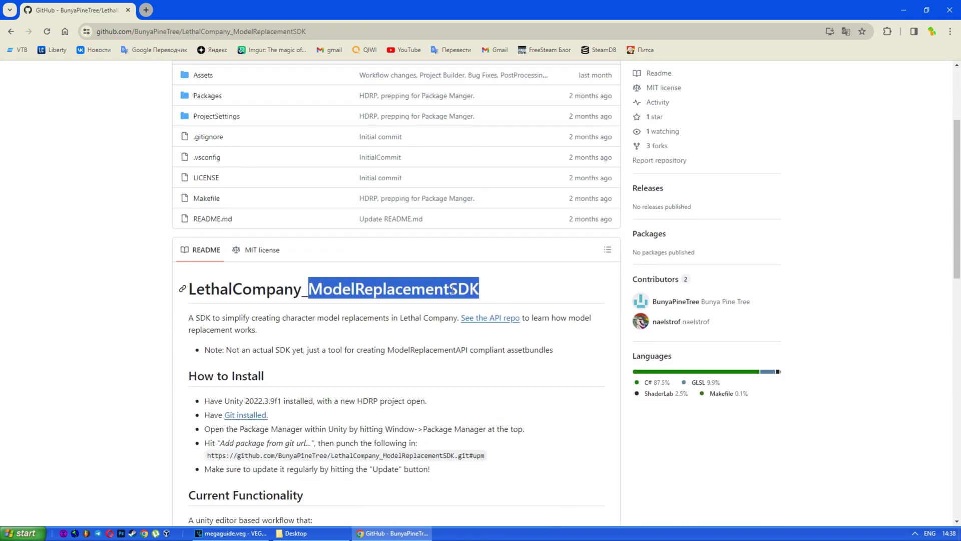
pyautogui.click(491, 306)
pyautogui.scroll(3, 527, 307)
pyautogui.click(606, 173)
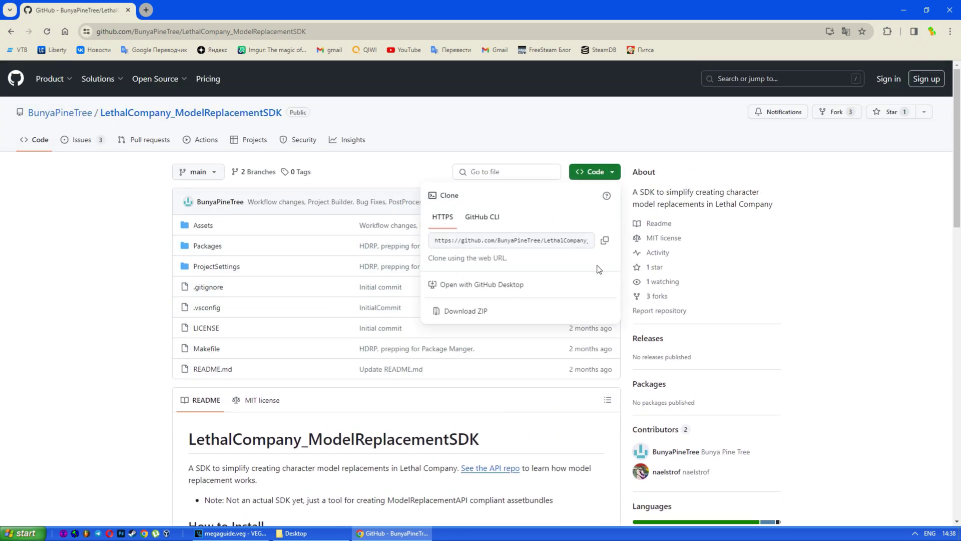
pyautogui.click(486, 311)
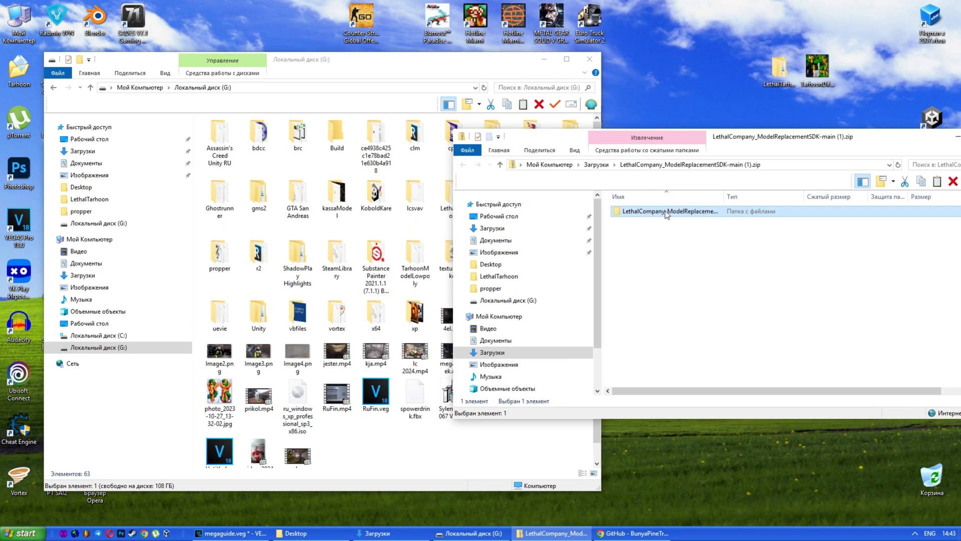
pyautogui.moveTo(666, 215); pyautogui.dragTo(385, 455)
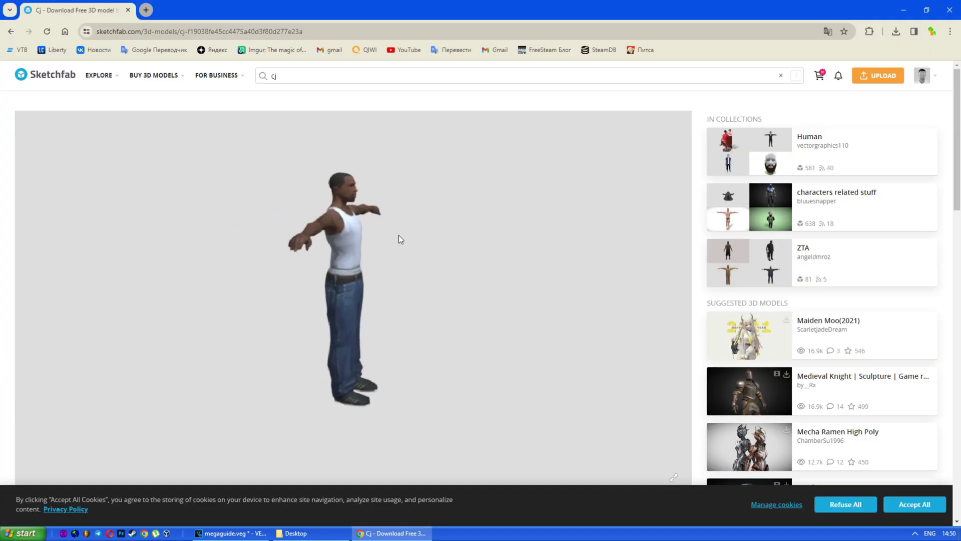
# Download the Cj 3D model from its Sketchfab page and create a folder named busta on local disk G: for it.
pyautogui.scroll(-3, 390, 239)
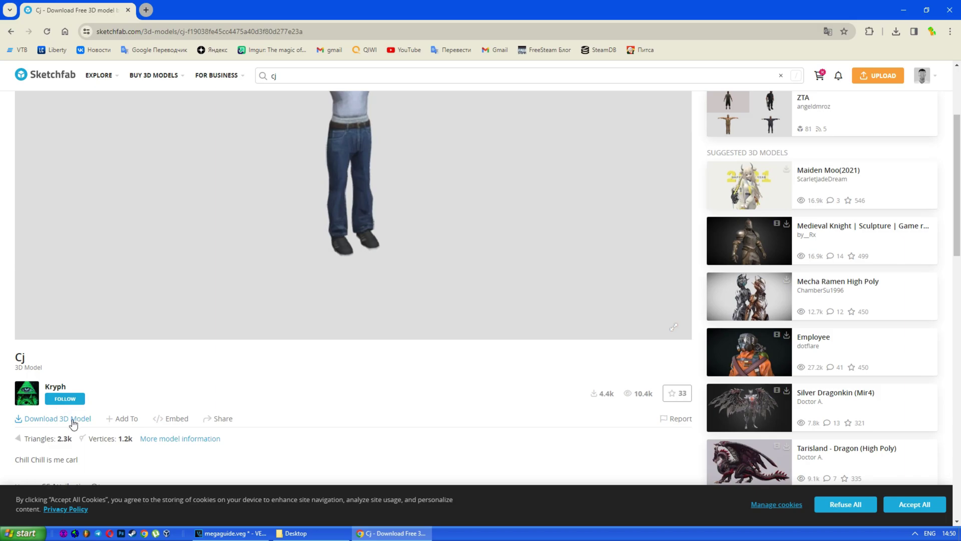
pyautogui.click(74, 421)
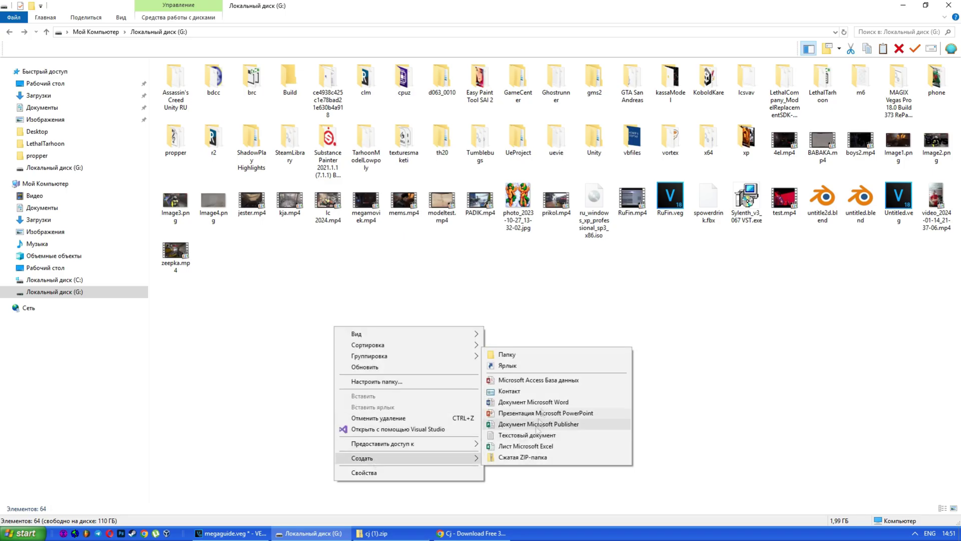
pyautogui.click(531, 370)
pyautogui.write('bui')
pyautogui.doubleClick(228, 267)
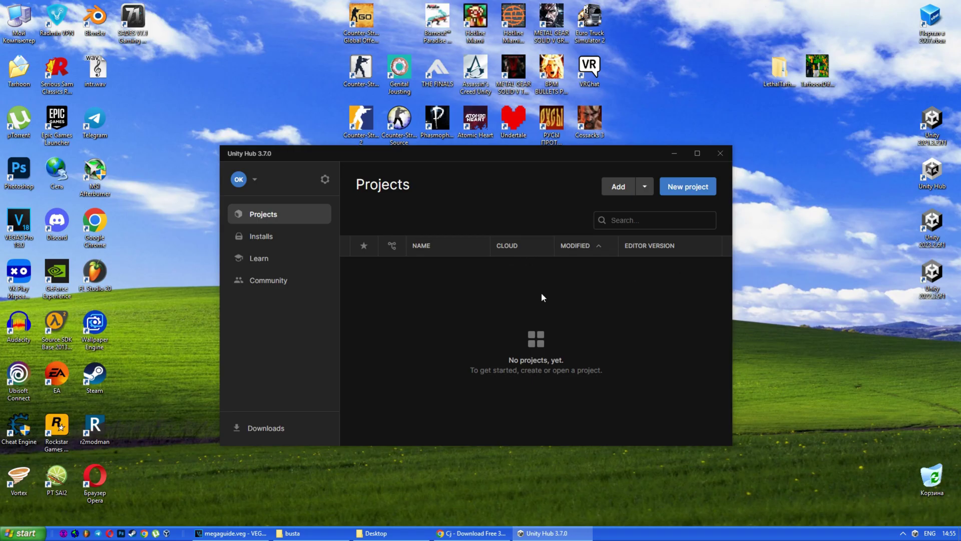
# In Unity Hub, add the LethalCompany_ModelReplacementSDK-main folder from local disk G: as a project and open it.
pyautogui.click(643, 187)
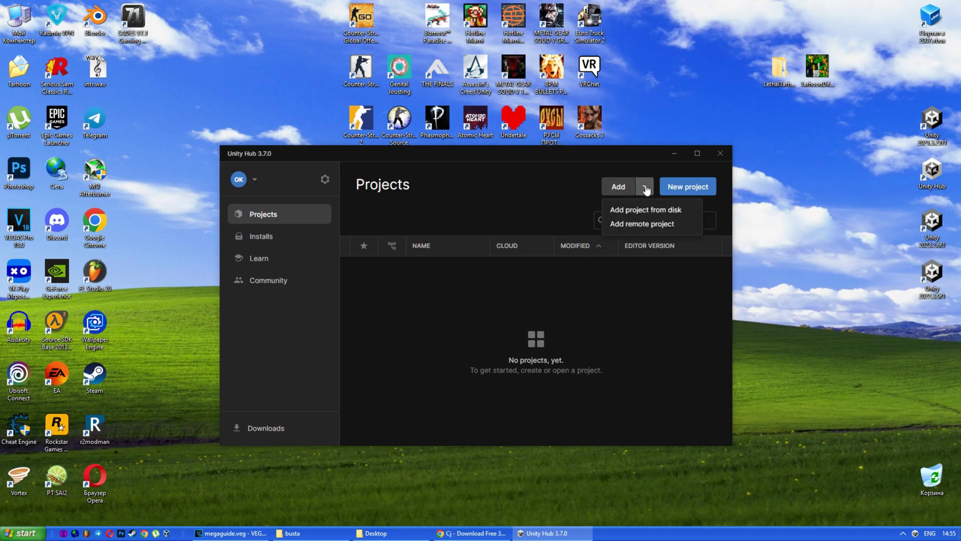
pyautogui.click(645, 212)
pyautogui.click(37, 284)
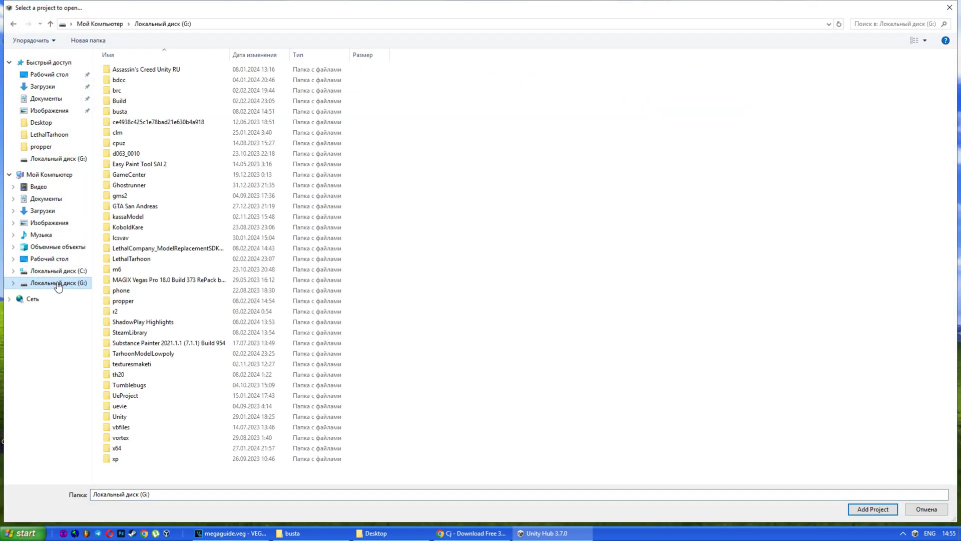
pyautogui.click(169, 249)
pyautogui.click(868, 507)
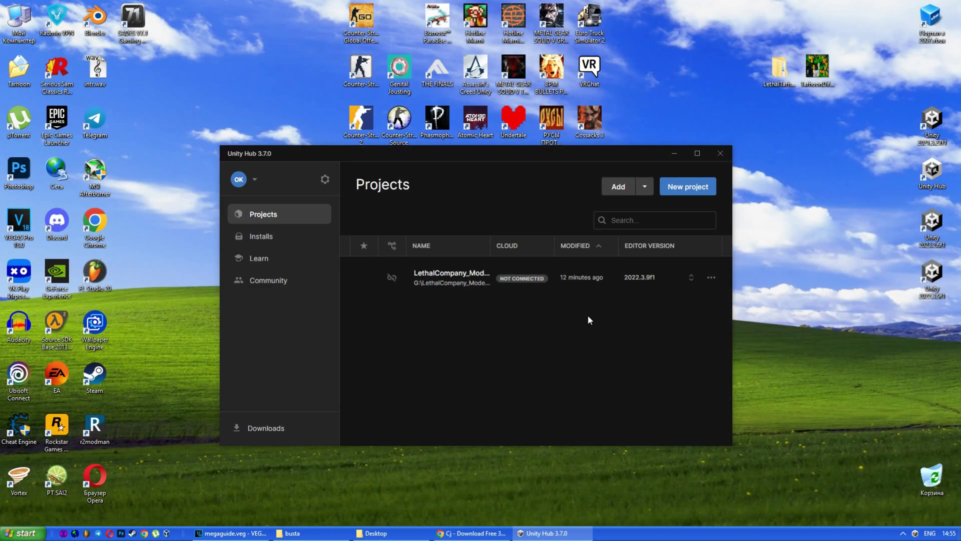
pyautogui.click(465, 284)
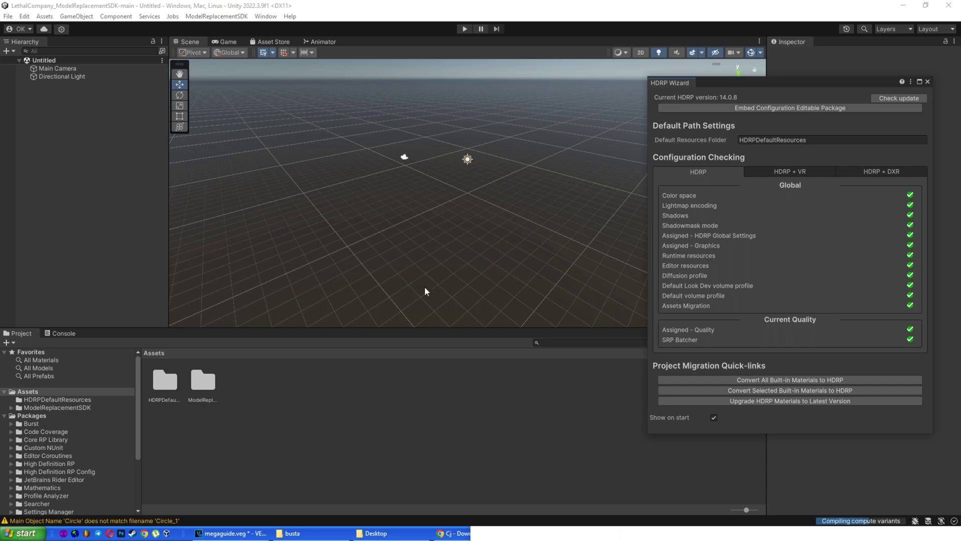
# Dismiss the HDRP Wizard, then create a folder named Busta in the project's Assets and open it.
pyautogui.click(927, 81)
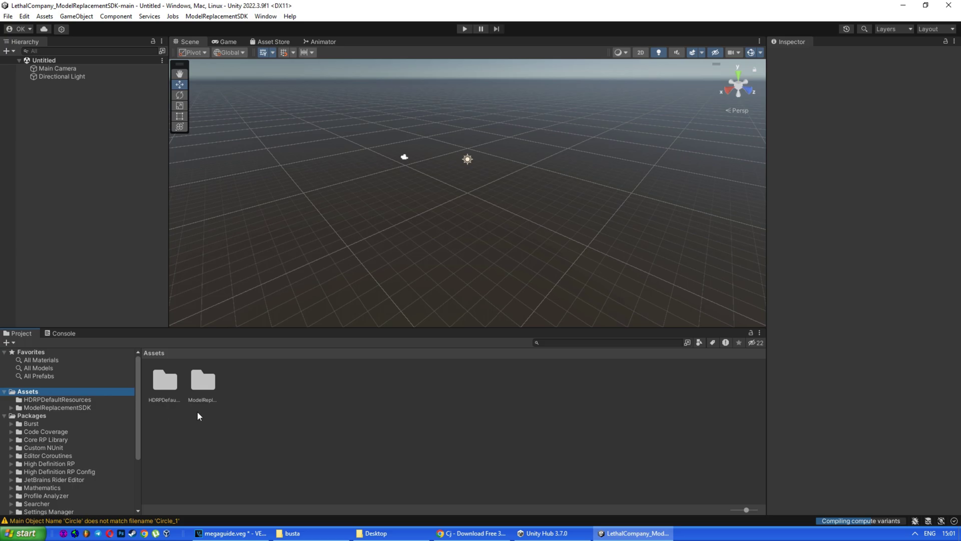
pyautogui.rightClick(265, 416)
pyautogui.moveTo(303, 133)
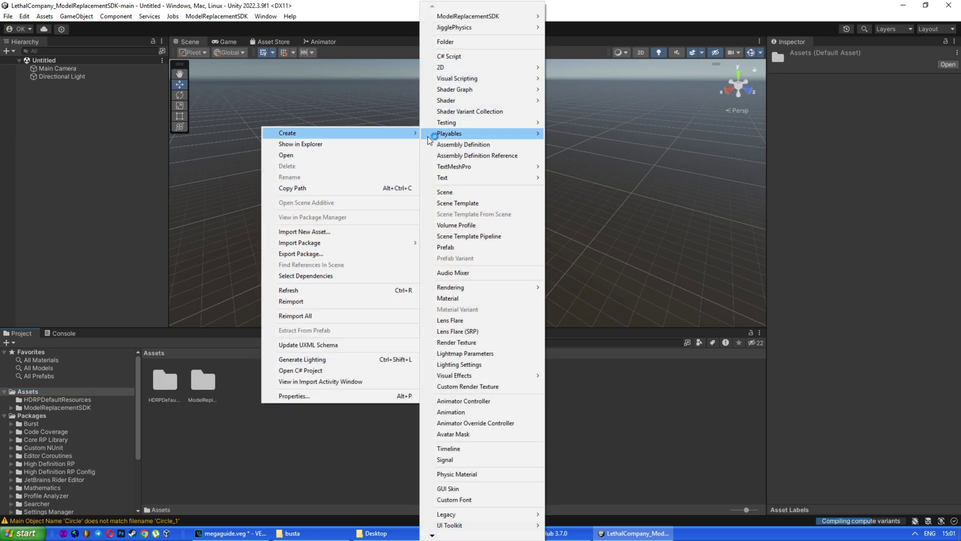
pyautogui.click(446, 42)
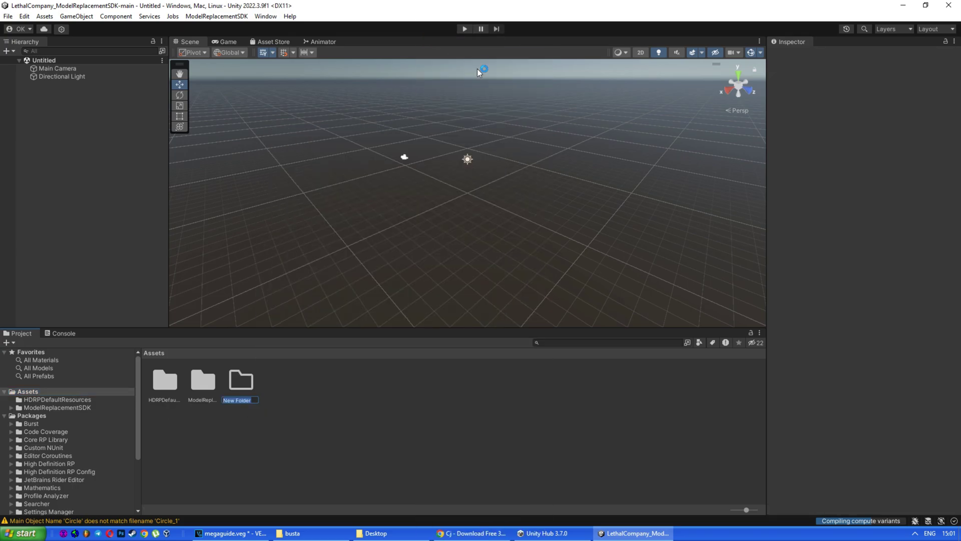
pyautogui.write('Busta')
pyautogui.press('Return')
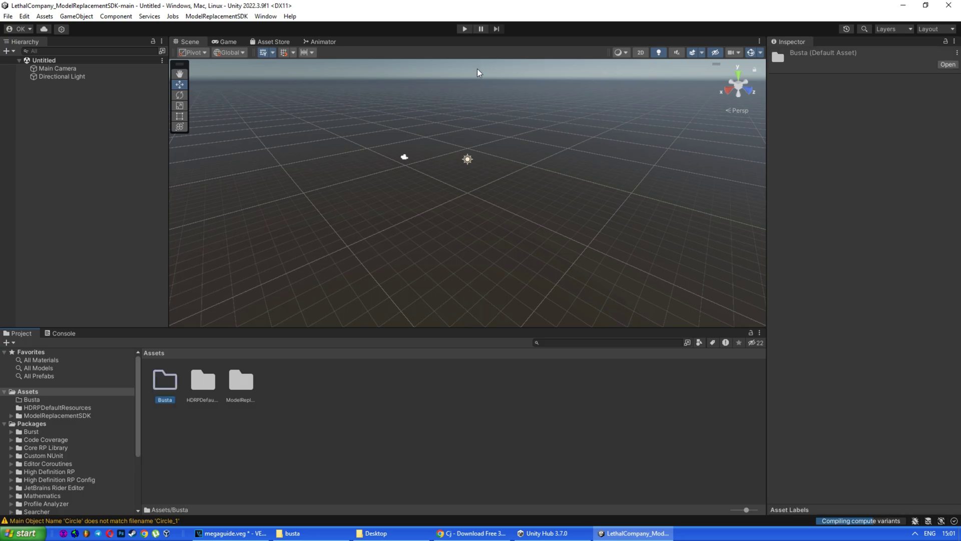
pyautogui.doubleClick(173, 387)
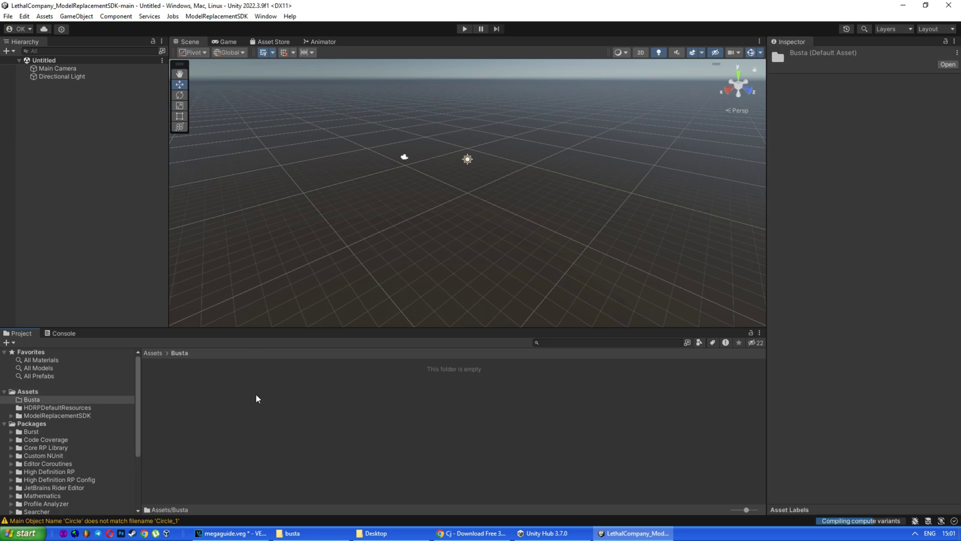
# Import Fightidlecj.fbx from the source subfolder of G:\busta into the Busta assets folder.
pyautogui.click(308, 531)
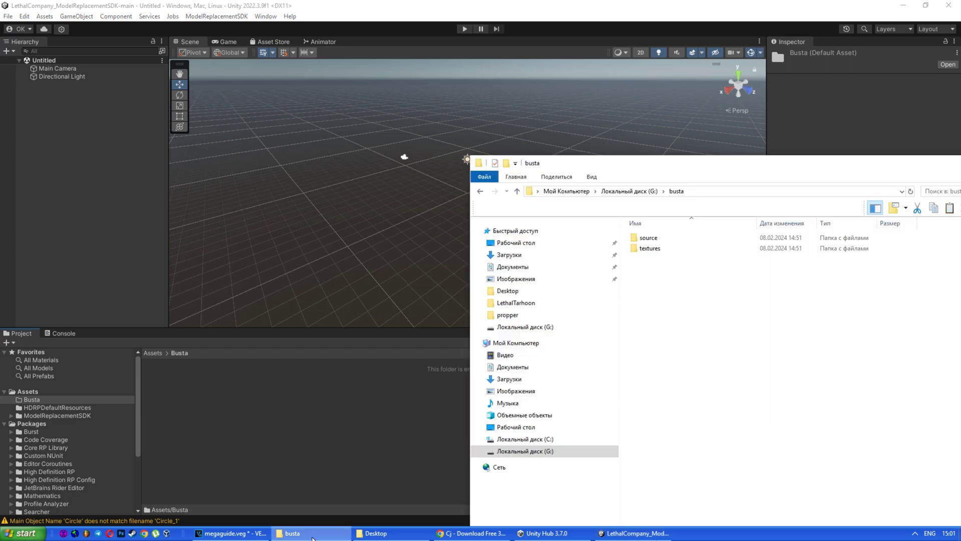
pyautogui.doubleClick(660, 239)
pyautogui.click(666, 240)
pyautogui.moveTo(662, 242); pyautogui.dragTo(313, 377)
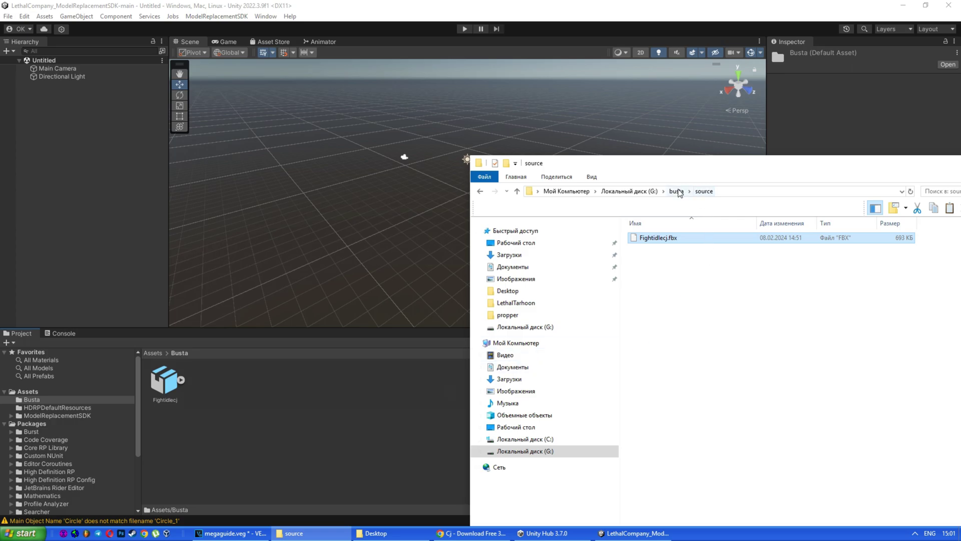
# Import the head, pants, shoes and torso images from the textures subfolder of G:\busta into the Busta assets folder.
pyautogui.click(676, 192)
pyautogui.doubleClick(661, 250)
pyautogui.moveTo(659, 306); pyautogui.dragTo(853, 215)
pyautogui.moveTo(825, 245); pyautogui.dragTo(440, 376)
pyautogui.moveTo(909, 168); pyautogui.dragTo(647, 182)
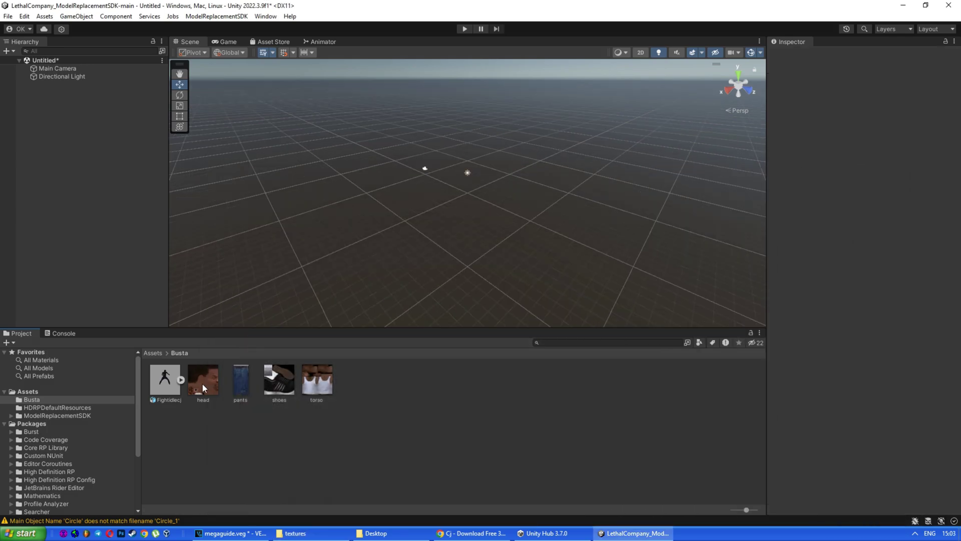
# Set the Fightidlecj model's rig to the Humanoid animation type with its avatar definition as Create From This Model.
pyautogui.click(164, 384)
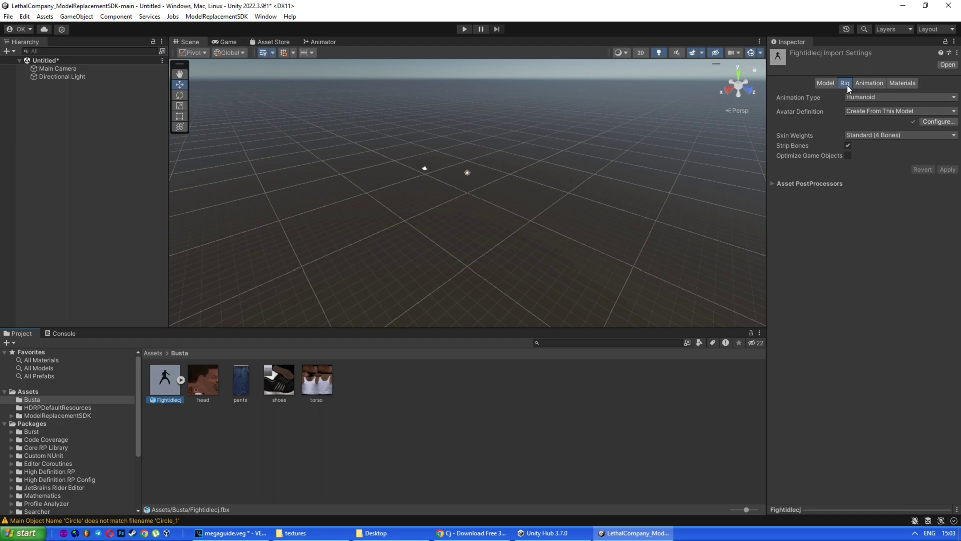
pyautogui.click(855, 97)
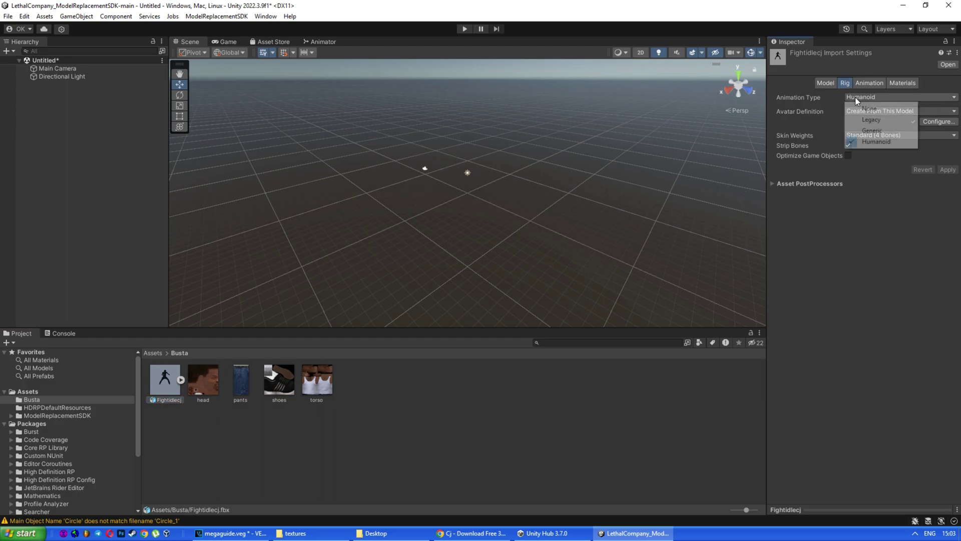
pyautogui.click(873, 141)
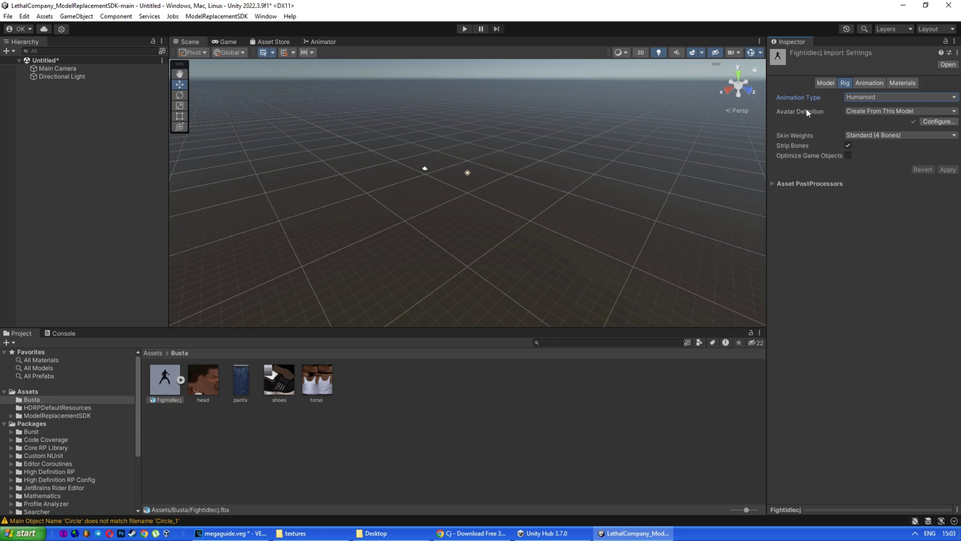
pyautogui.click(857, 112)
pyautogui.click(881, 136)
# Open the Fightidlecj avatar configuration, inspect the humanoid bone mapping, and close the configuration.
pyautogui.click(917, 122)
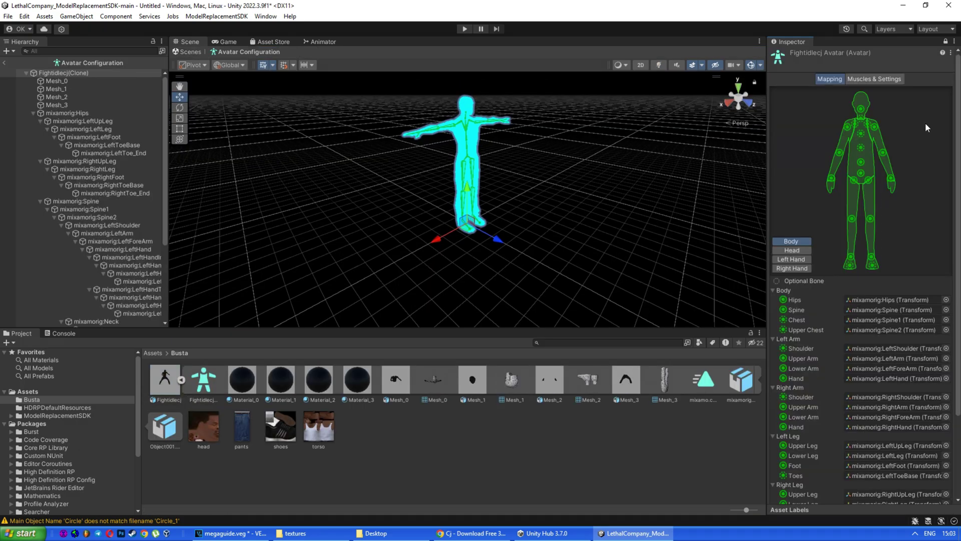
pyautogui.moveTo(732, 224); pyautogui.dragTo(435, 145, button='right')
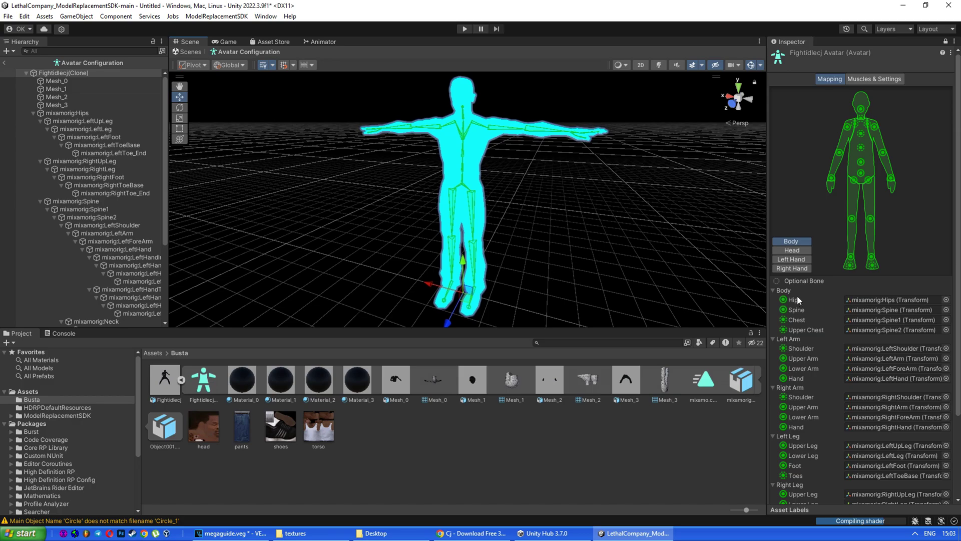
pyautogui.scroll(-5, 867, 323)
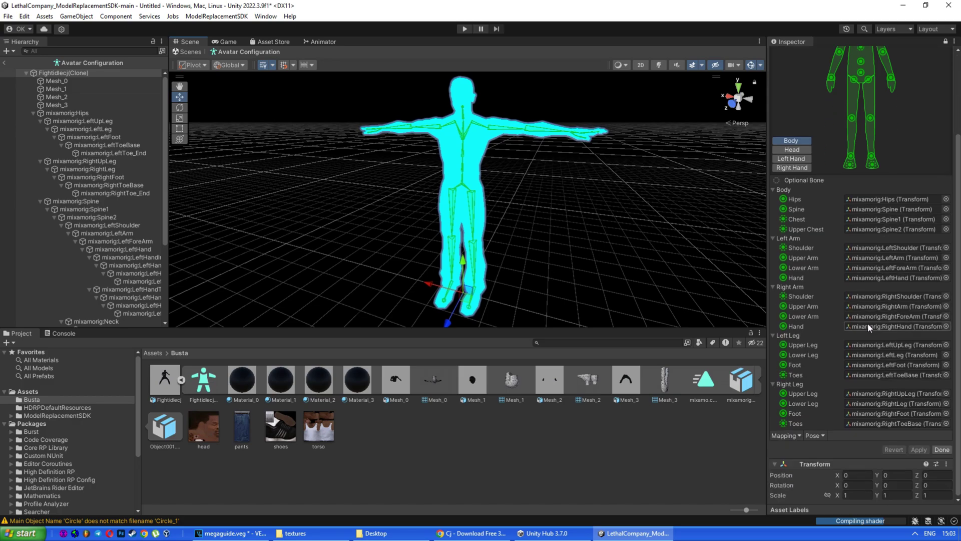
pyautogui.click(940, 449)
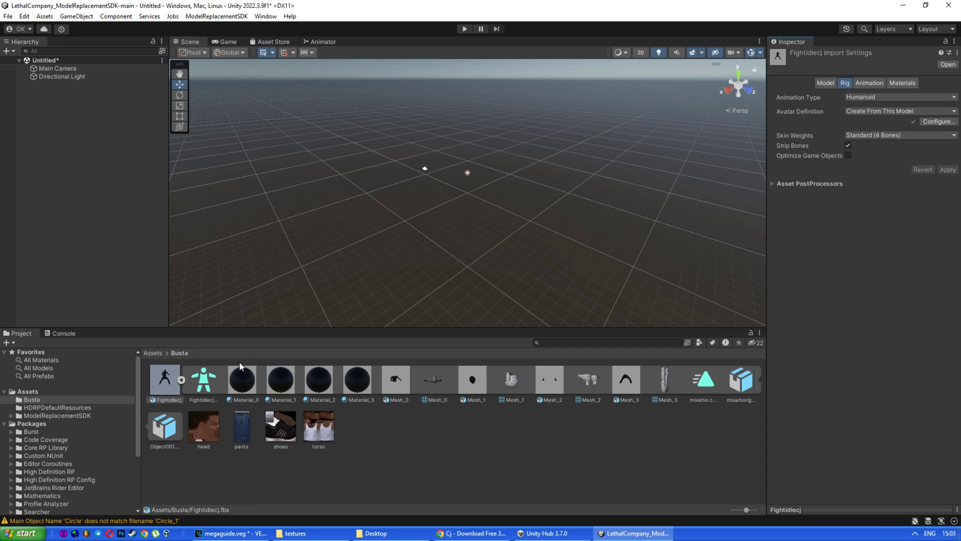
# Place the Fightidlecj model on the ground grid of the scene.
pyautogui.moveTo(167, 389); pyautogui.dragTo(470, 197)
pyautogui.moveTo(470, 197); pyautogui.dragTo(436, 192, button='right')
pyautogui.press('s')
pyautogui.press('d')
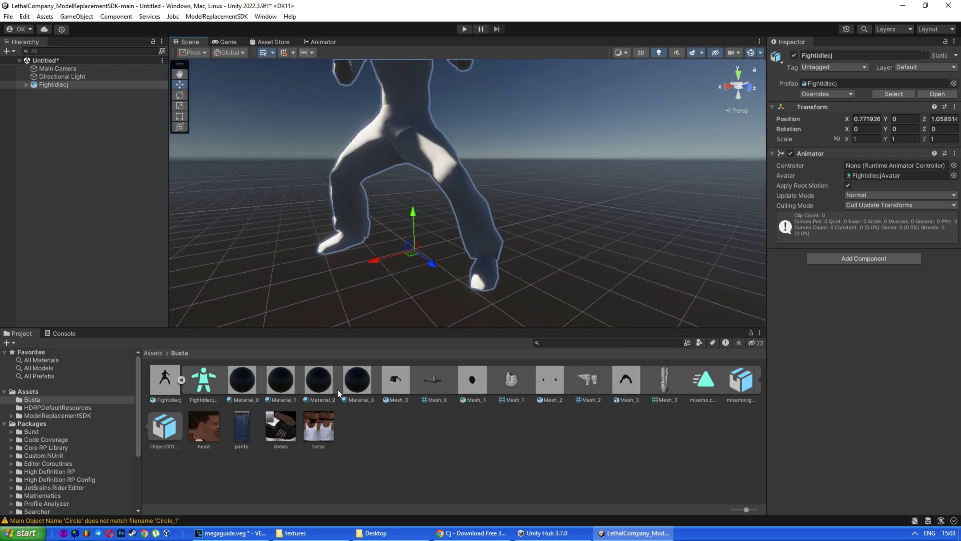
# Apply the head, torso, pants and shoes textures to the matching body parts of the Fightidlecj model in the scene.
pyautogui.click(340, 436)
pyautogui.click(182, 380)
pyautogui.click(216, 386)
pyautogui.moveTo(400, 287); pyautogui.dragTo(447, 106, button='right')
pyautogui.scroll(-10, 423, 208)
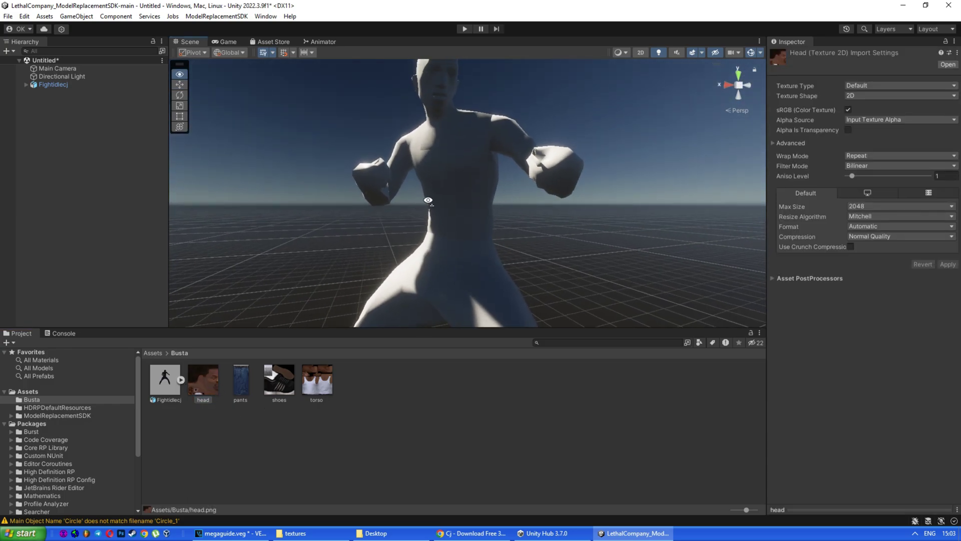
pyautogui.click(443, 131)
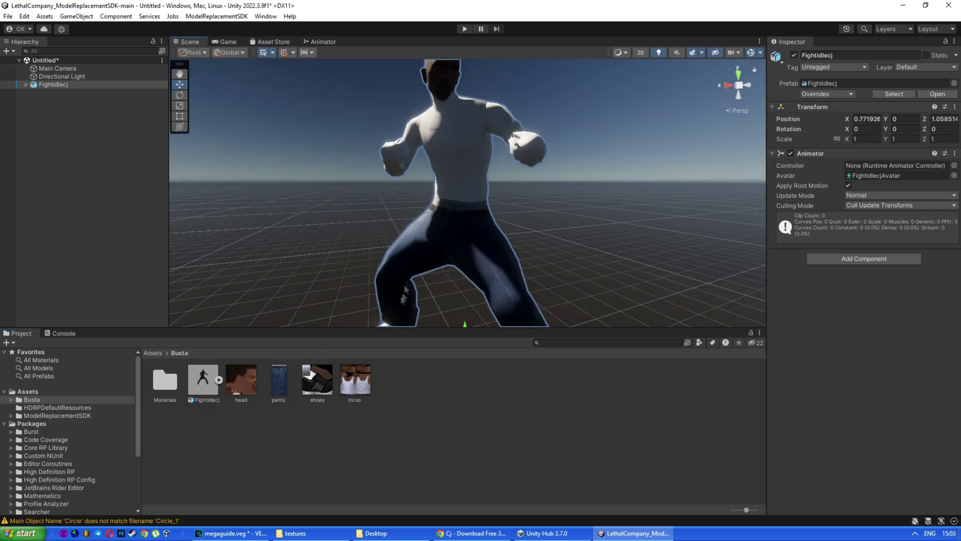
pyautogui.click(317, 381)
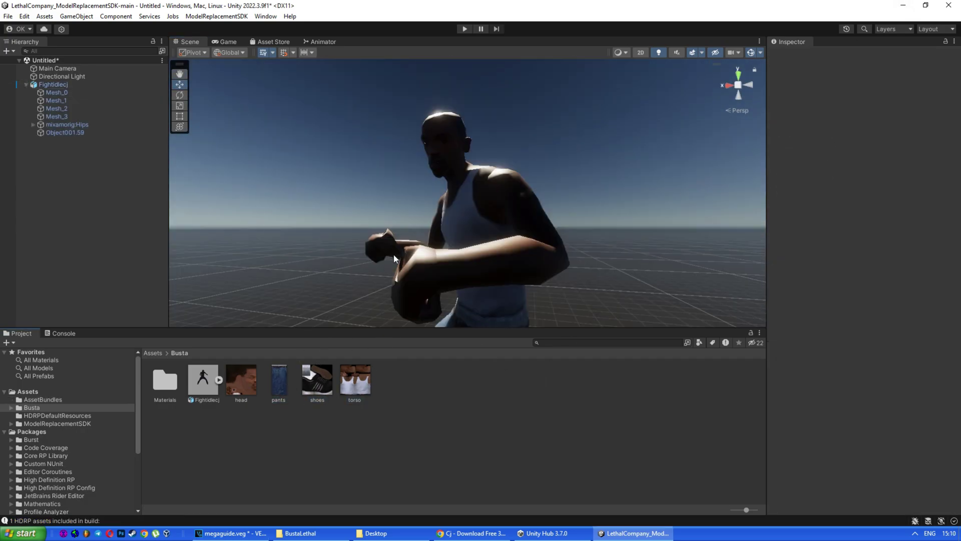
pyautogui.click(394, 259)
# Create a ModelReplacementSDK project asset named Busta in the Busta assets folder.
pyautogui.click(407, 427)
pyautogui.rightClick(409, 386)
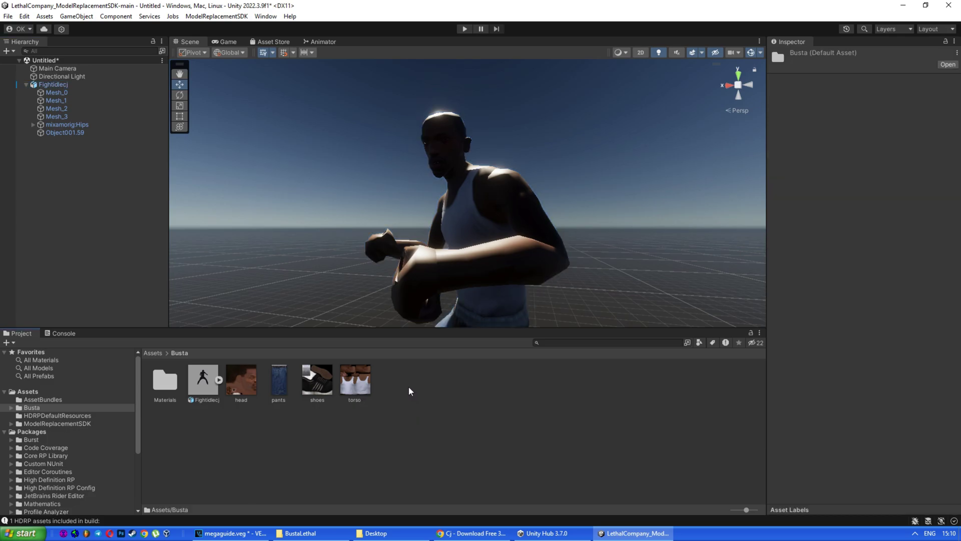
pyautogui.moveTo(434, 119)
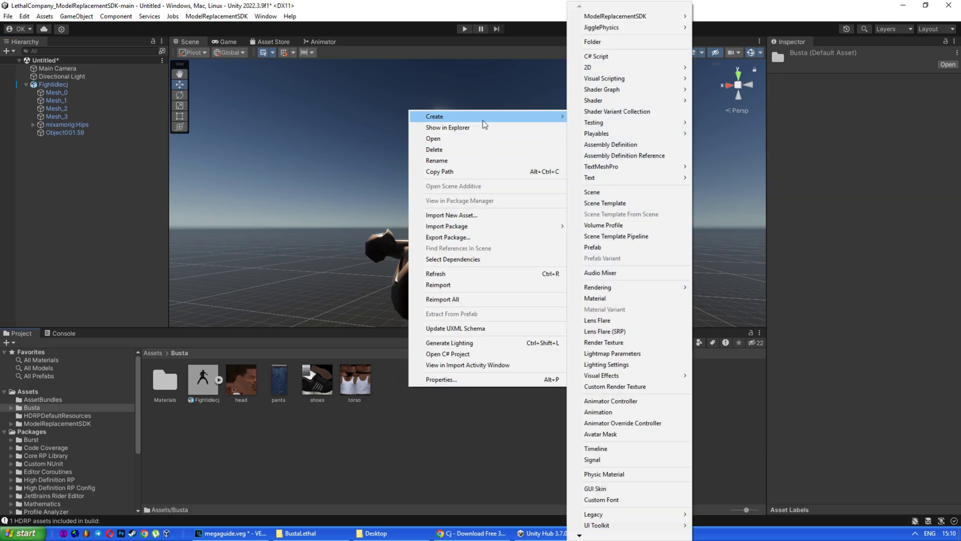
pyautogui.moveTo(614, 19)
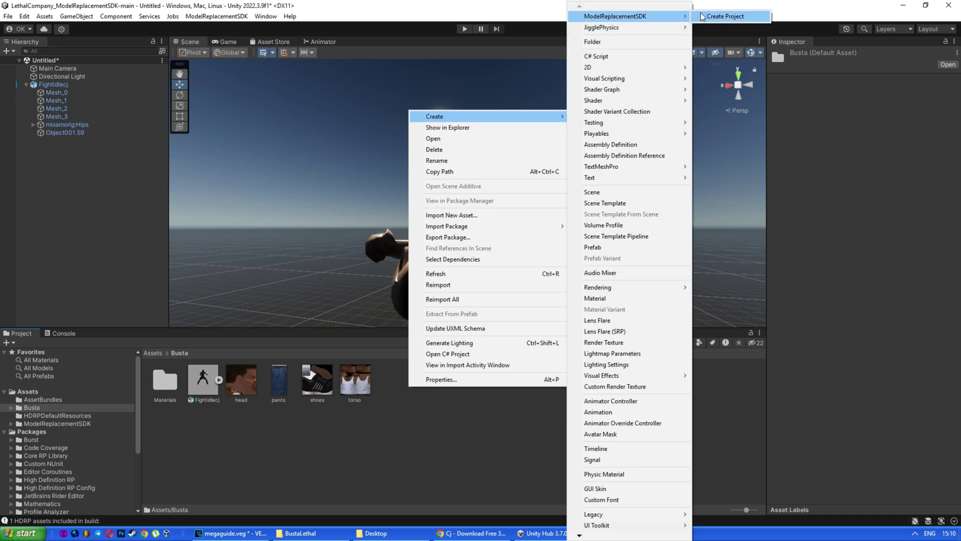
pyautogui.click(725, 17)
pyautogui.write('Busta')
pyautogui.press('Return')
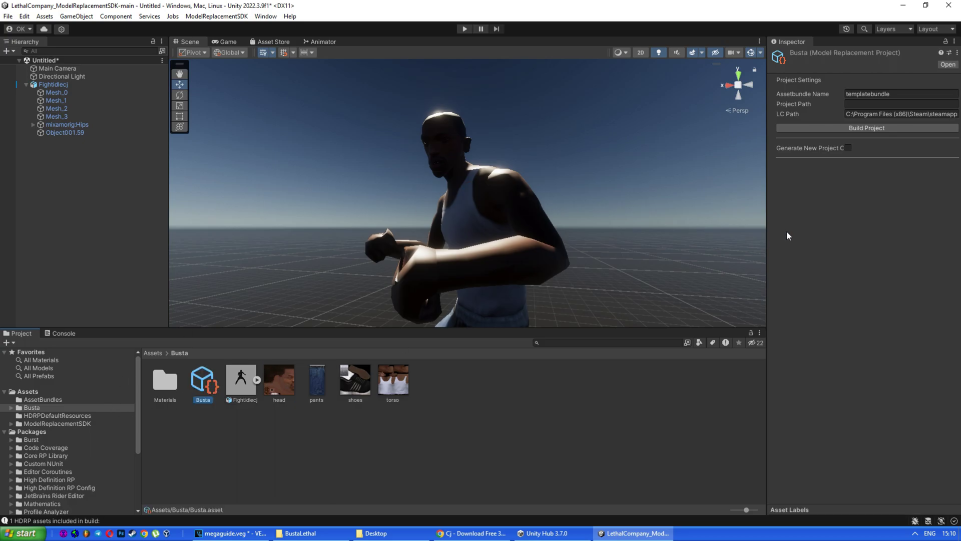
# Set the Busta project's asset bundle name to Busta and enable generating a new project.
pyautogui.click(906, 94)
pyautogui.write('Busta')
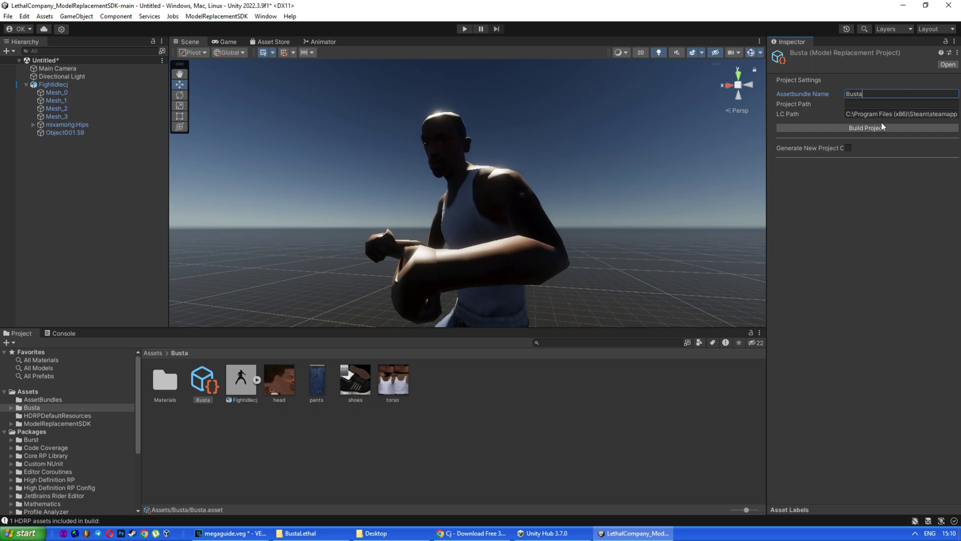
pyautogui.click(848, 148)
# Set the mod GUID and mod name to Busta and the mod short description to Busta Model.
pyautogui.click(875, 162)
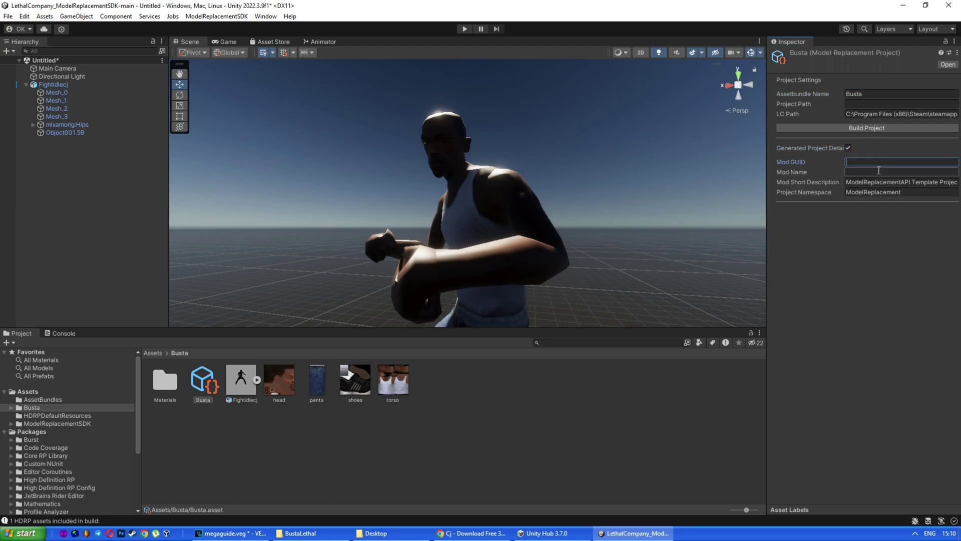
pyautogui.click(883, 171)
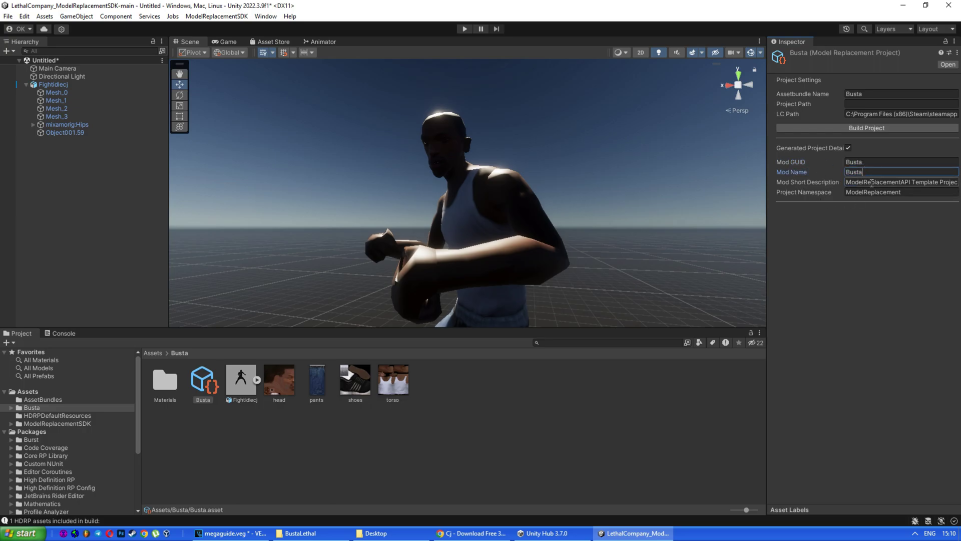
pyautogui.click(871, 183)
pyautogui.write('Busta Model')
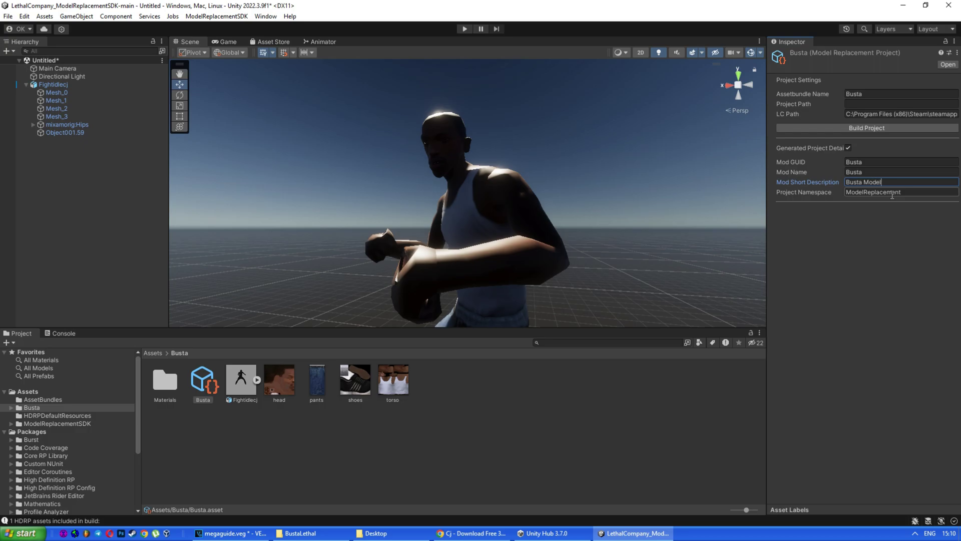
# Set the Busta project's namespace to Busta.
pyautogui.click(892, 192)
pyautogui.write('Busta')
pyautogui.press('Return')
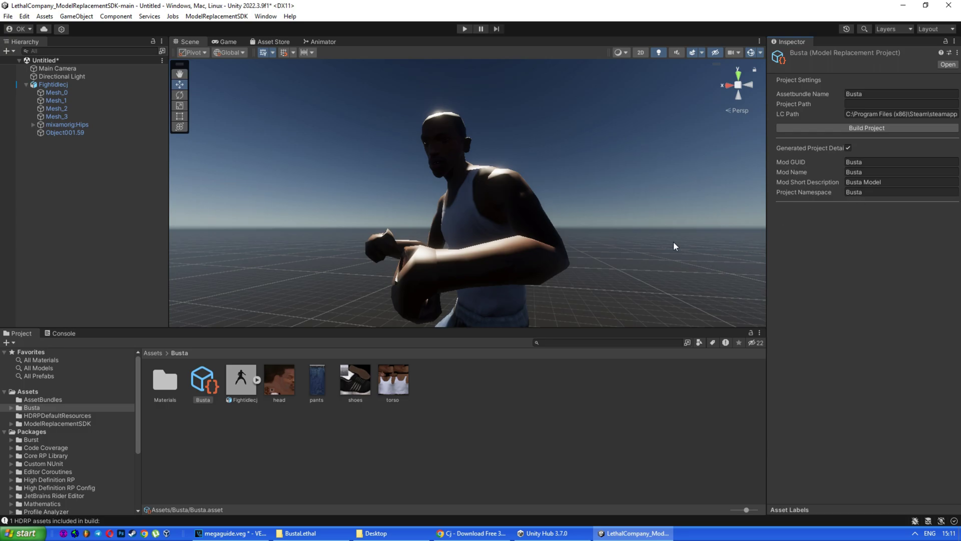
pyautogui.click(569, 359)
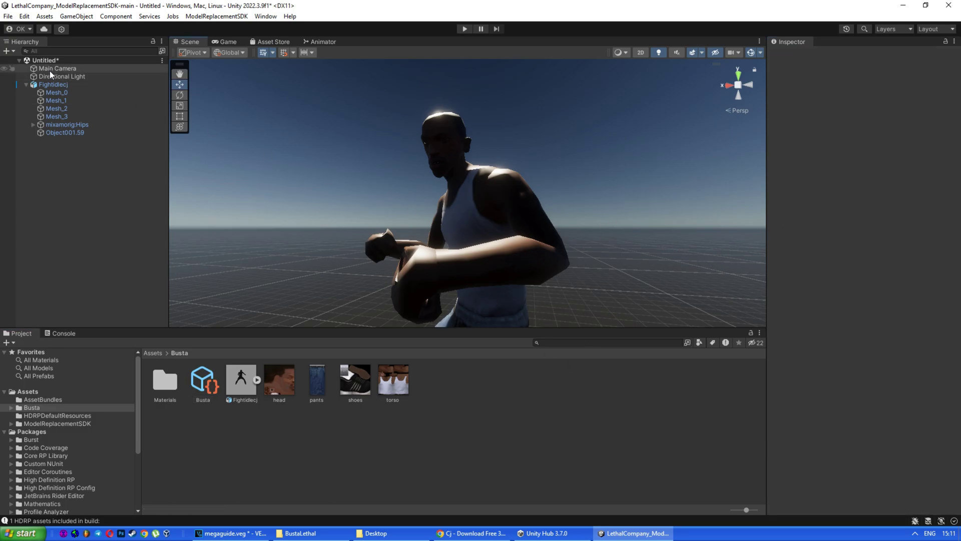
# Run the ModelReplacementSDK Setup Model command on the Fightidlecj object.
pyautogui.click(50, 84)
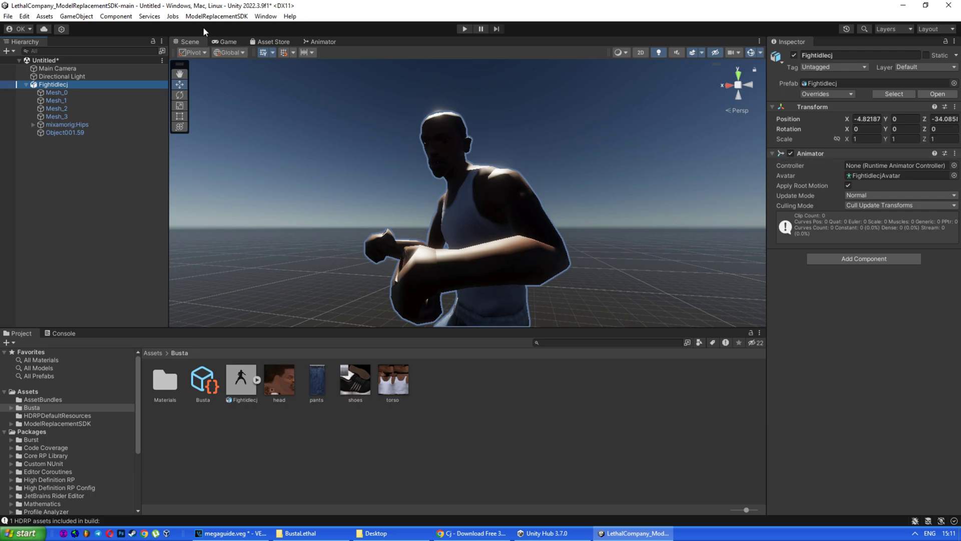
pyautogui.click(190, 18)
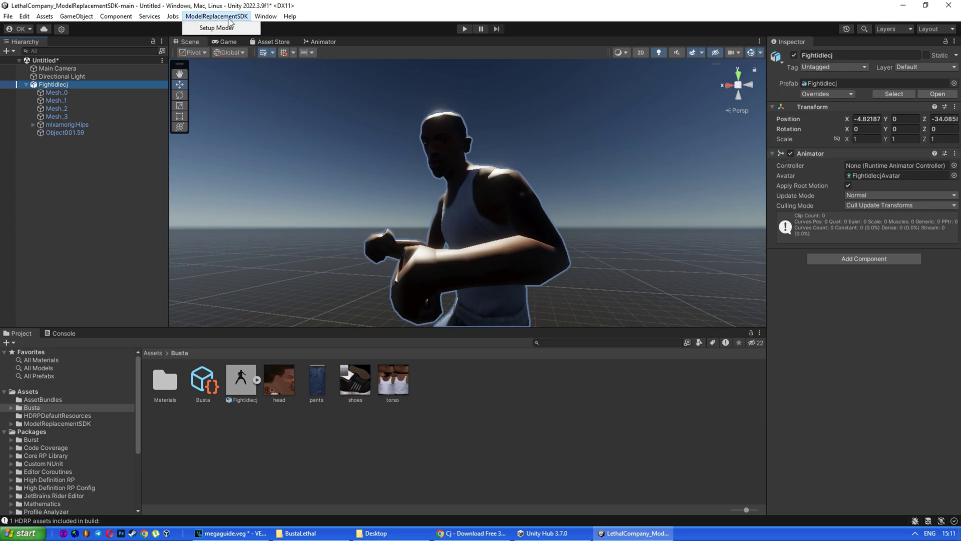
pyautogui.click(214, 27)
pyautogui.keyDown('alt'); pyautogui.moveTo(421, 169); pyautogui.dragTo(463, 224); pyautogui.keyUp('alt')
pyautogui.moveTo(463, 224); pyautogui.dragTo(355, 186, button='right')
pyautogui.press('s')
pyautogui.press('d')
pyautogui.keyDown('alt'); pyautogui.moveTo(355, 186); pyautogui.dragTo(291, 191); pyautogui.keyUp('alt')
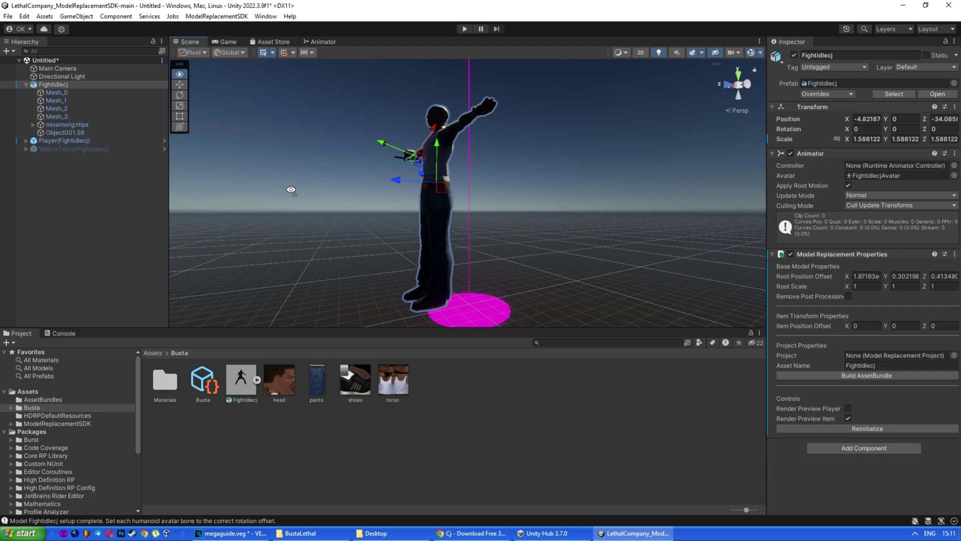
# Reinitialize the model replacement properties of Fightidlecj.
pyautogui.click(884, 429)
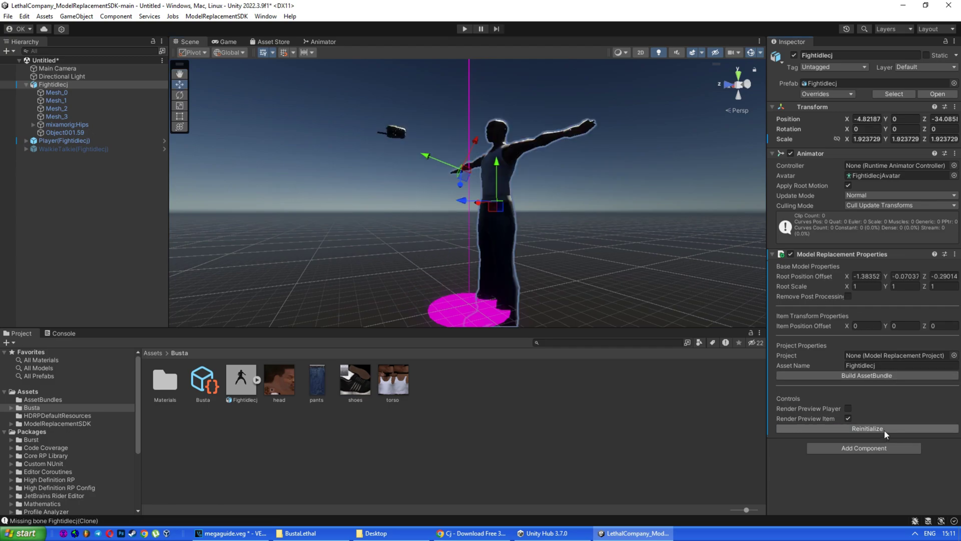
pyautogui.click(884, 430)
pyautogui.moveTo(580, 210); pyautogui.dragTo(673, 246, button='right')
pyautogui.keyDown('alt'); pyautogui.moveTo(672, 247); pyautogui.dragTo(638, 194); pyautogui.keyUp('alt')
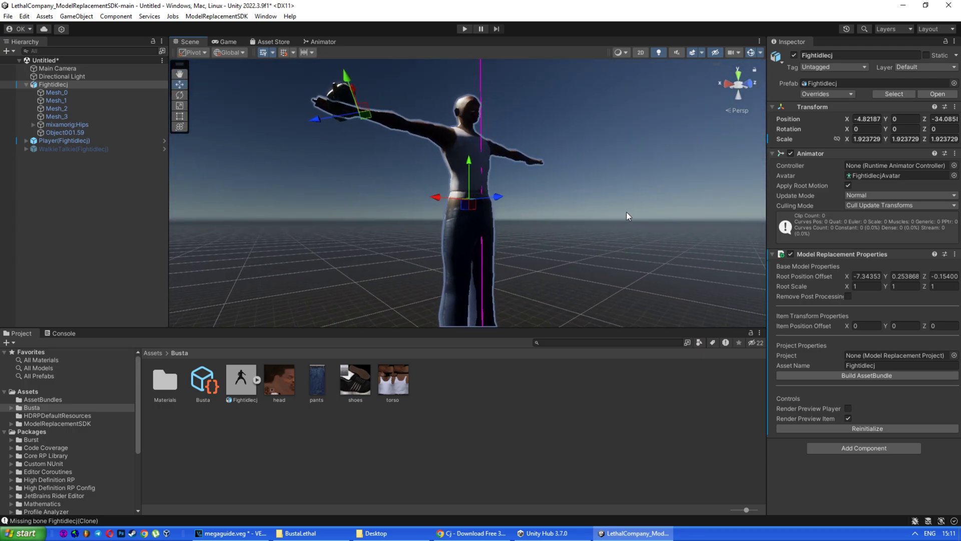
# Lock the inspector on Fightidlecj and assign the Busta project asset as its model replacement project.
pyautogui.click(204, 383)
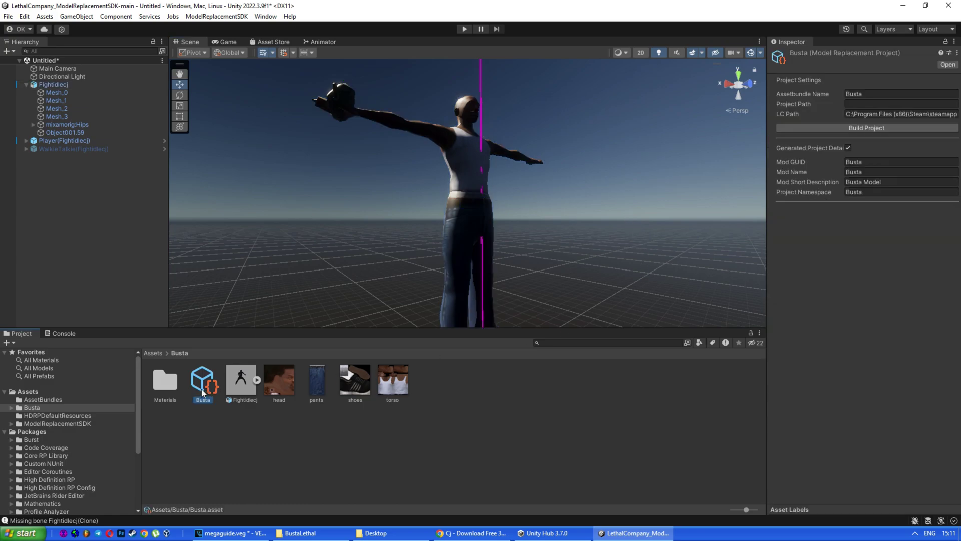
pyautogui.click(90, 84)
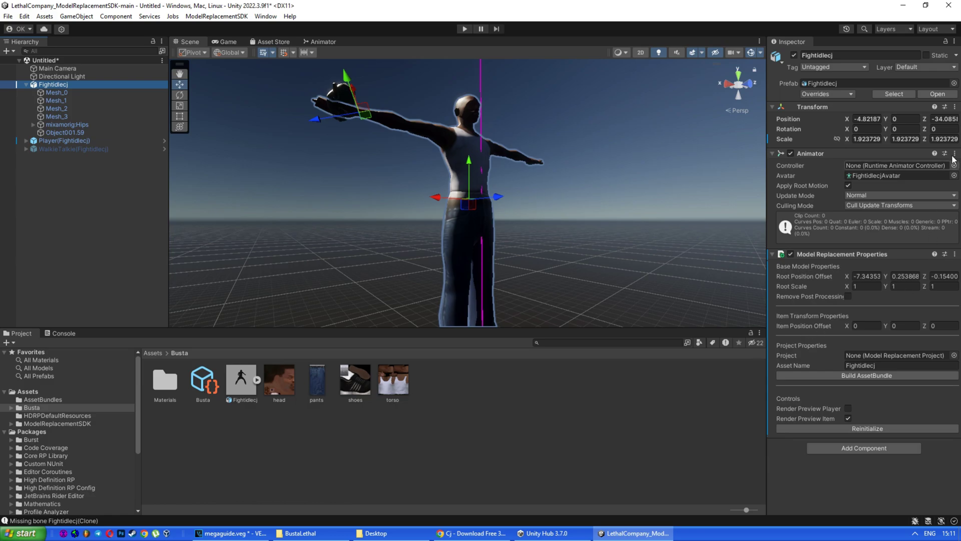
pyautogui.click(942, 40)
pyautogui.moveTo(202, 383); pyautogui.dragTo(864, 362)
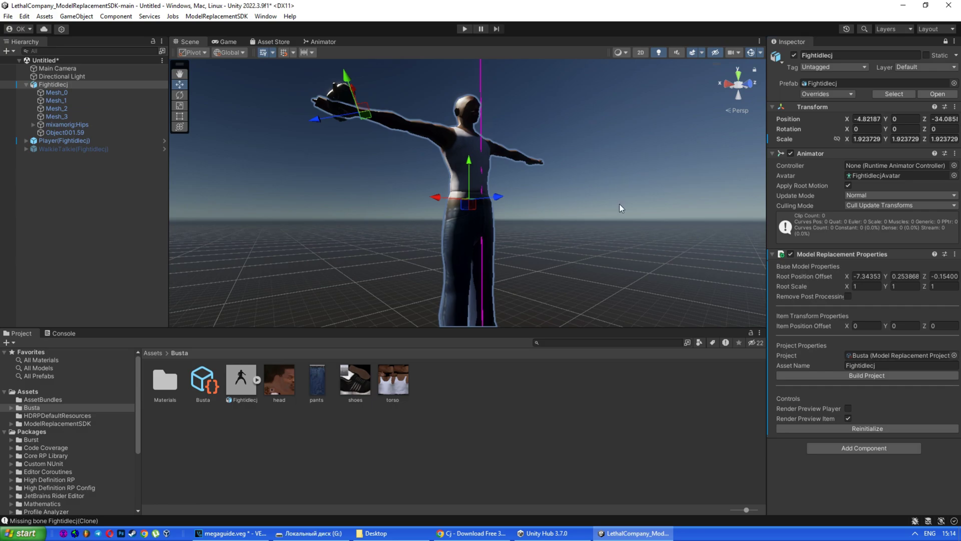
# Set the item position offset to X -2.94, Y 2.17 and Z 1.42 for the model's held item.
pyautogui.press('w')
pyautogui.moveTo(648, 212); pyautogui.dragTo(458, 185, button='right')
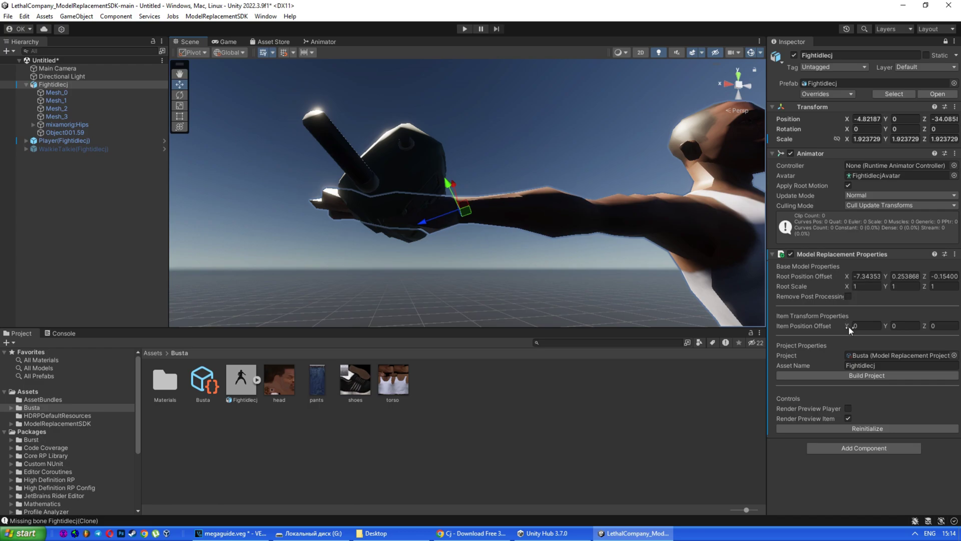
pyautogui.moveTo(847, 328); pyautogui.dragTo(817, 326)
pyautogui.moveTo(885, 325); pyautogui.dragTo(936, 327)
pyautogui.moveTo(701, 235); pyautogui.dragTo(661, 301, button='right')
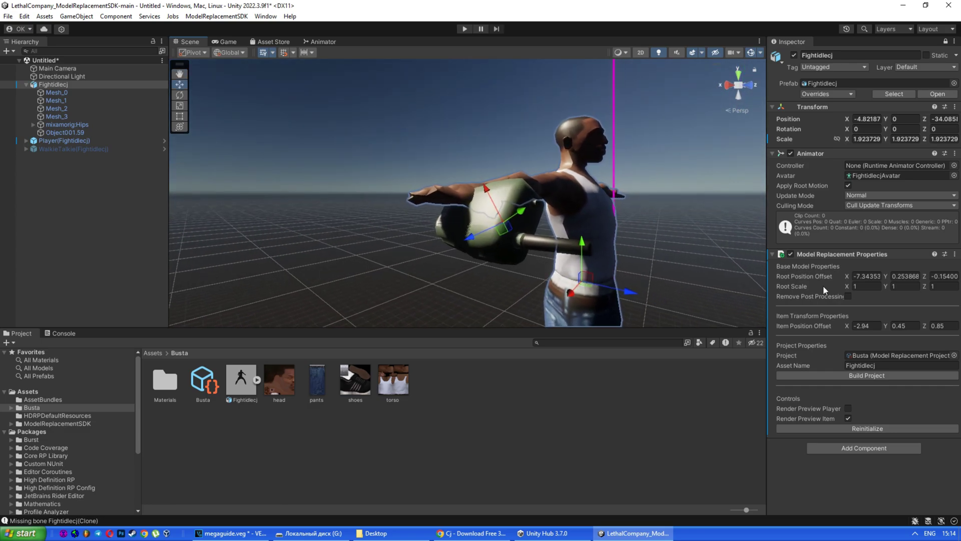
pyautogui.moveTo(924, 326); pyautogui.dragTo(917, 320)
pyautogui.moveTo(673, 221); pyautogui.dragTo(586, 241, button='right')
pyautogui.press('w')
pyautogui.press('s')
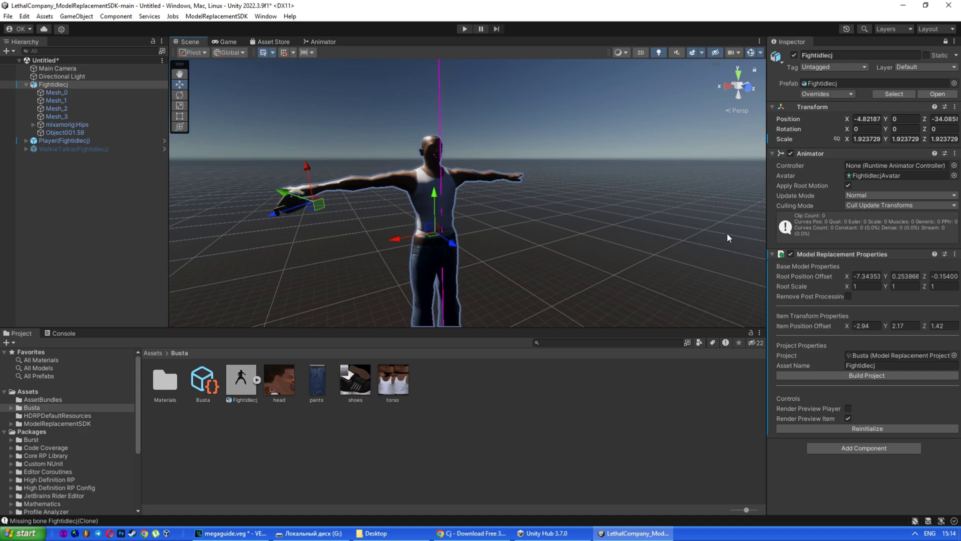
# Start building the Busta project, choosing a new BustaLethal folder on drive G: as the Lethal Company directory.
pyautogui.click(872, 376)
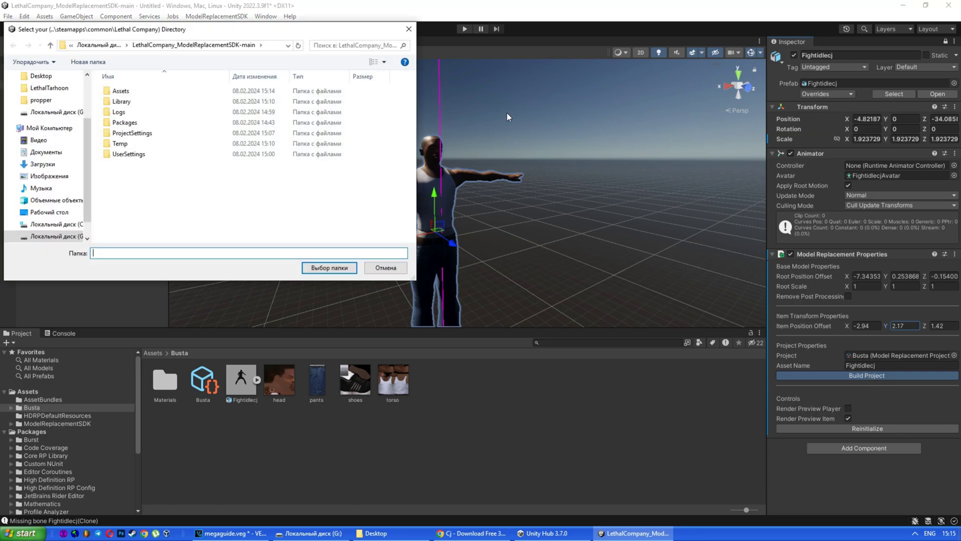
pyautogui.click(102, 45)
pyautogui.moveTo(142, 30); pyautogui.dragTo(189, 43)
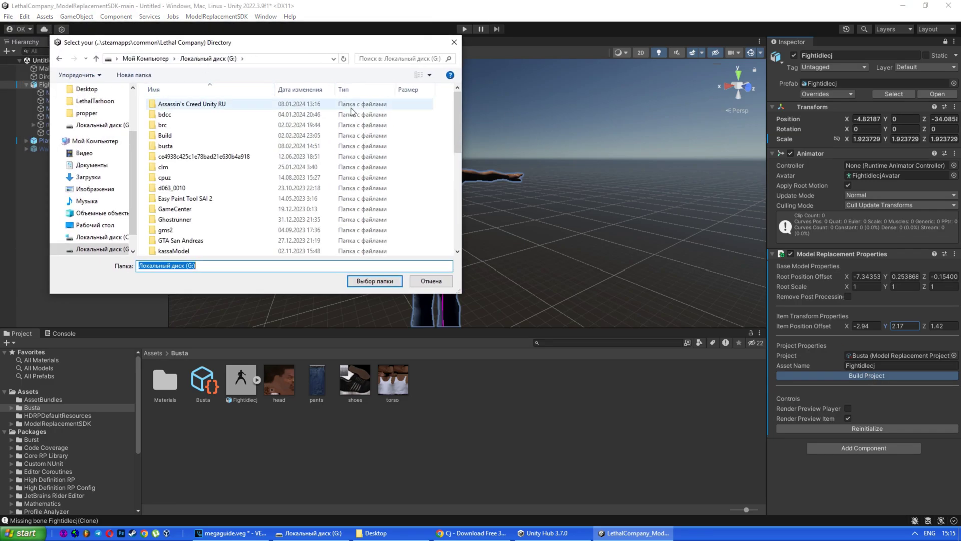
pyautogui.rightClick(443, 186)
pyautogui.moveTo(497, 299)
pyautogui.click(600, 302)
pyautogui.write('BustaLet')
pyautogui.press('Return')
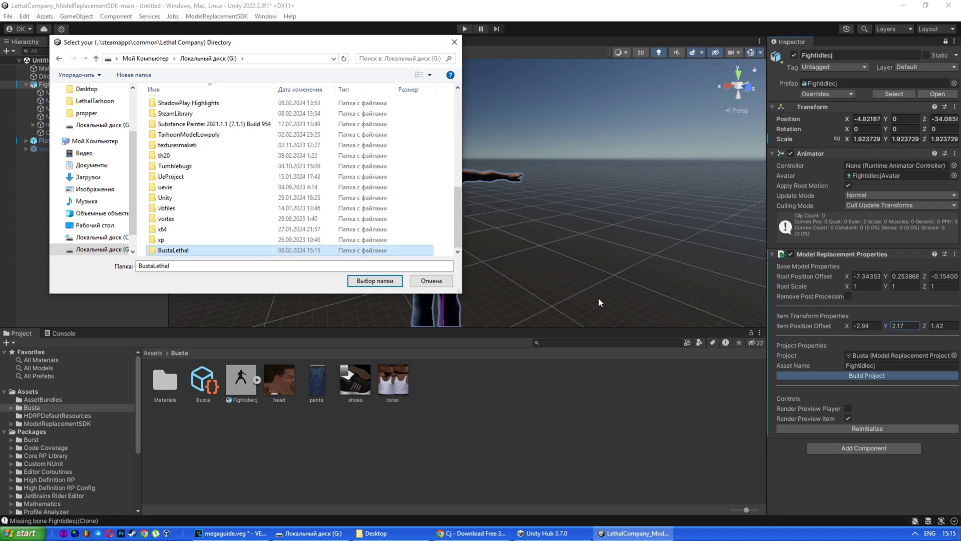
pyautogui.press('Return')
pyautogui.click(371, 281)
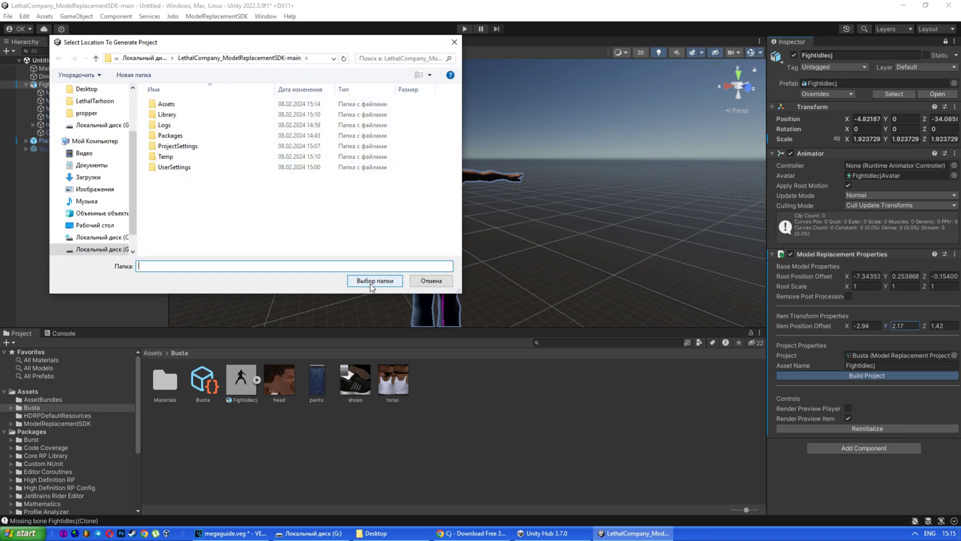
# Choose the BustaLethal folder on drive G: as the location for the generated project.
pyautogui.click(154, 59)
pyautogui.scroll(-3, 203, 204)
pyautogui.scroll(3, 203, 207)
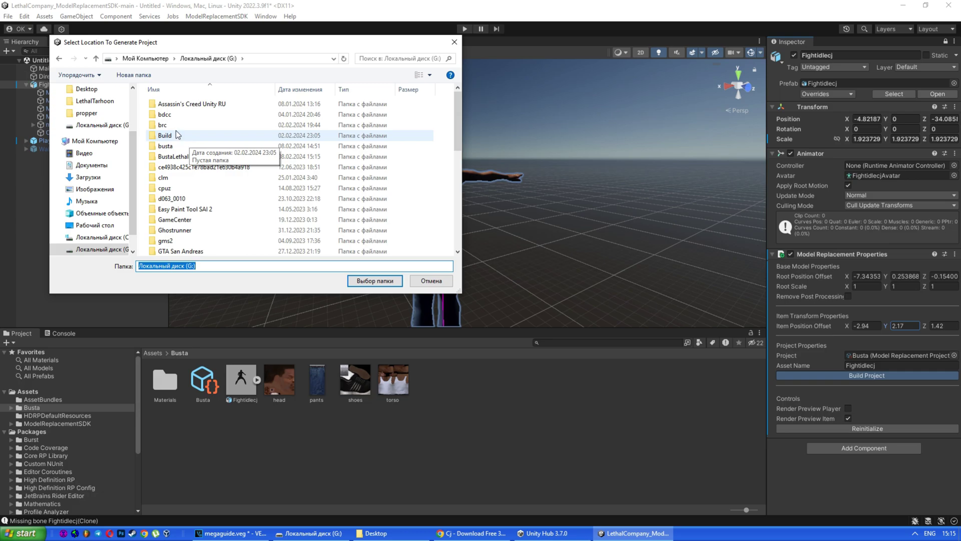
pyautogui.click(174, 156)
pyautogui.doubleClick(173, 156)
pyautogui.click(377, 281)
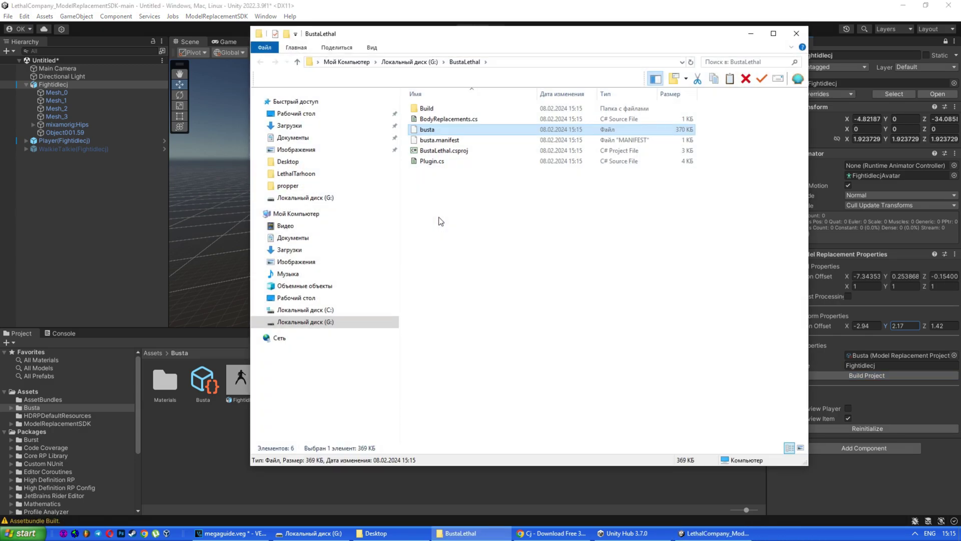
# Close the Unity editor without saving the untitled scene.
pyautogui.moveTo(513, 46); pyautogui.dragTo(452, 85)
pyautogui.moveTo(451, 273); pyautogui.dragTo(415, 261)
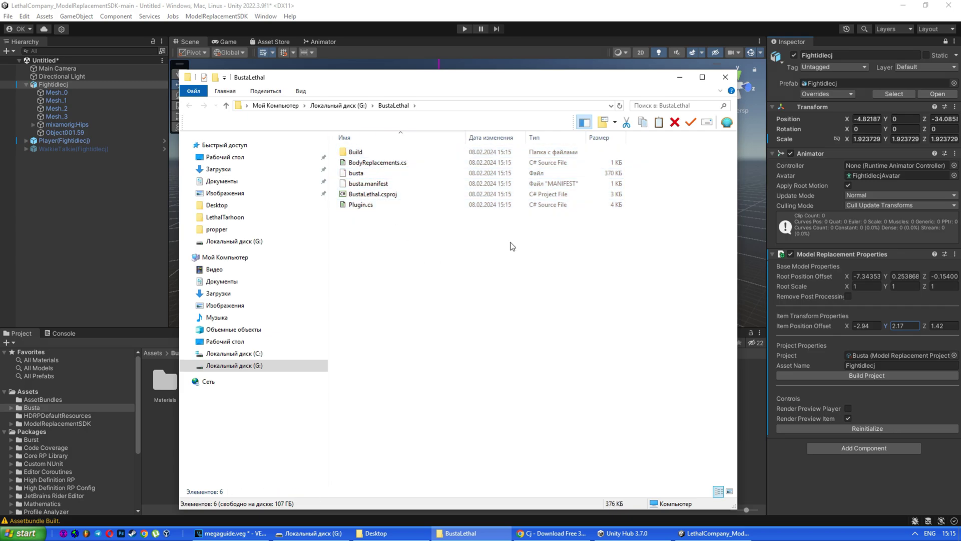
pyautogui.click(957, 9)
pyautogui.click(957, 9)
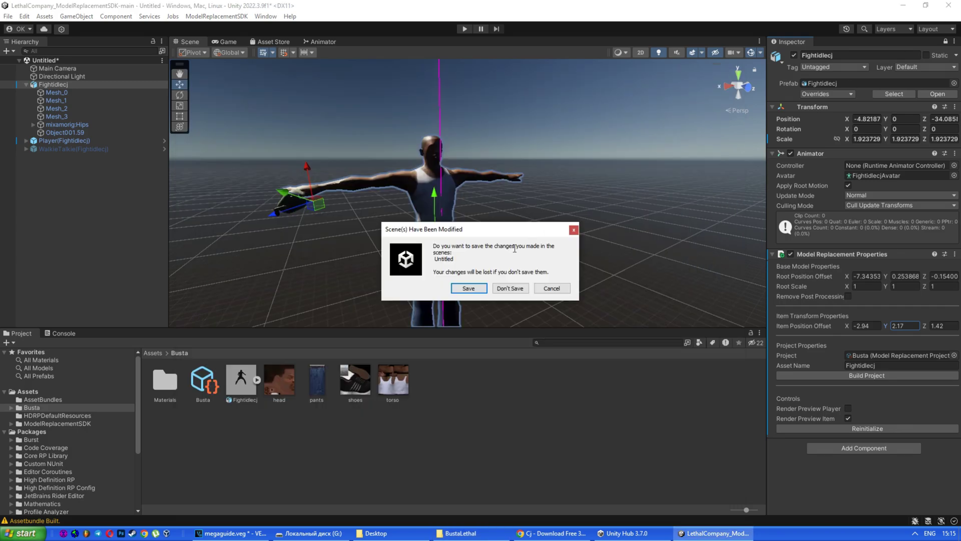
pyautogui.click(503, 287)
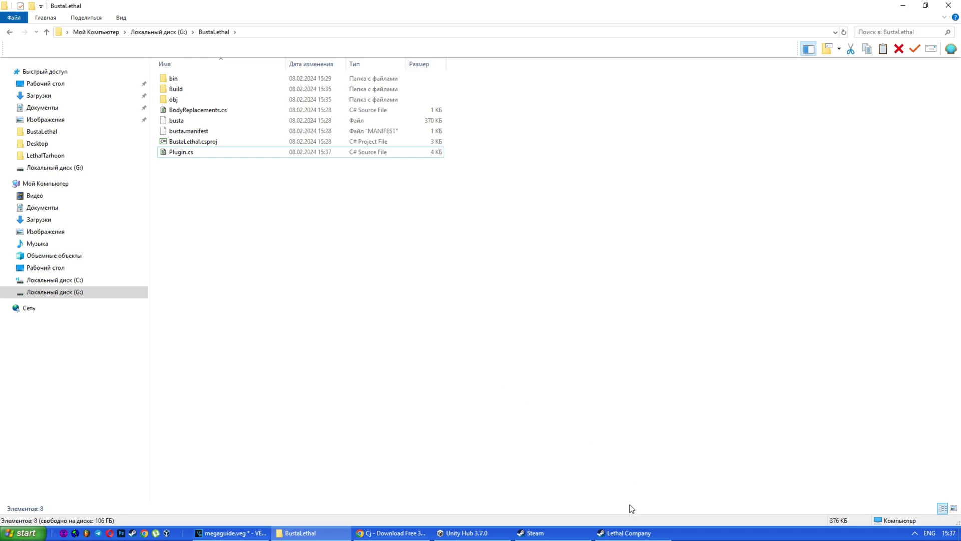
# Browse Lethal Company's installed files from its Steam properties and open the BepInEx plugins folder.
pyautogui.click(626, 533)
pyautogui.moveTo(667, 338); pyautogui.dragTo(511, 199)
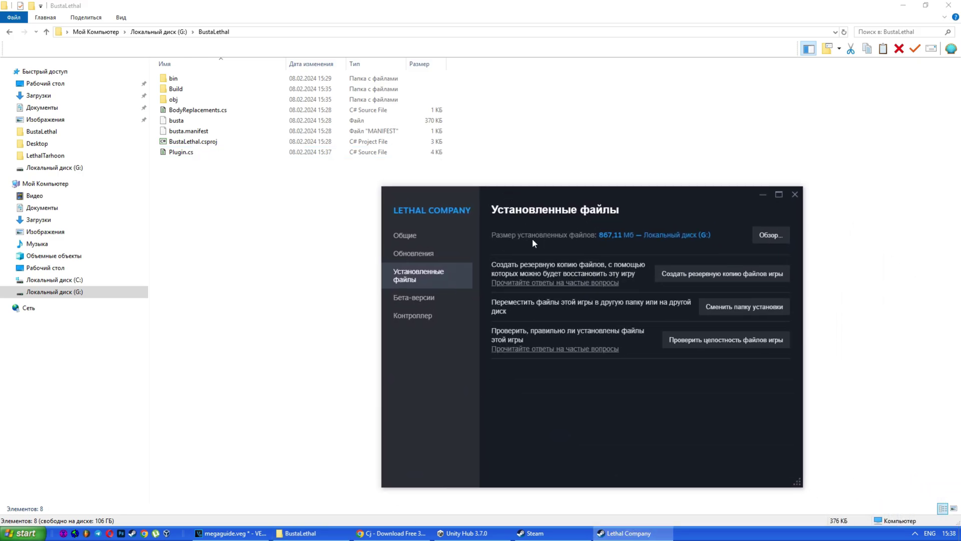
pyautogui.click(767, 235)
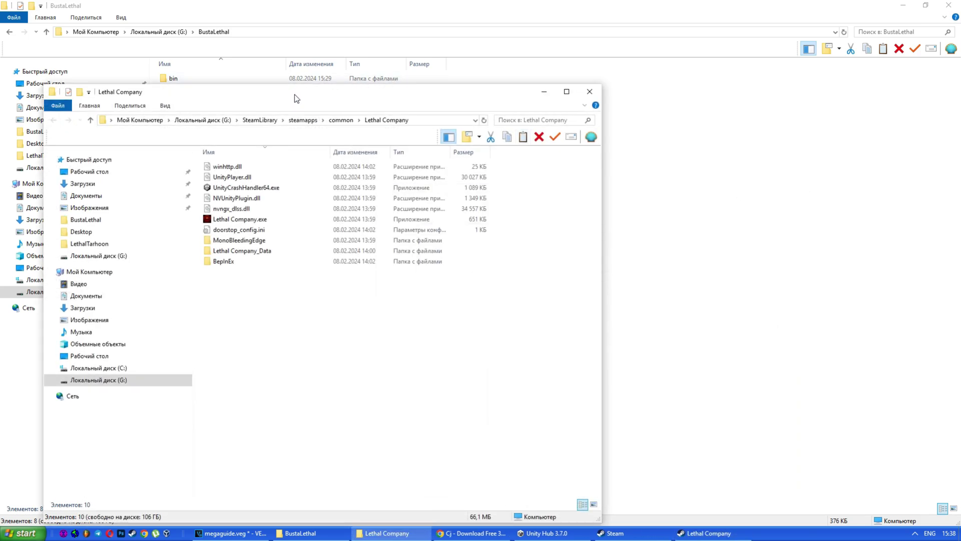
pyautogui.moveTo(294, 94); pyautogui.dragTo(688, 96)
pyautogui.doubleClick(620, 263)
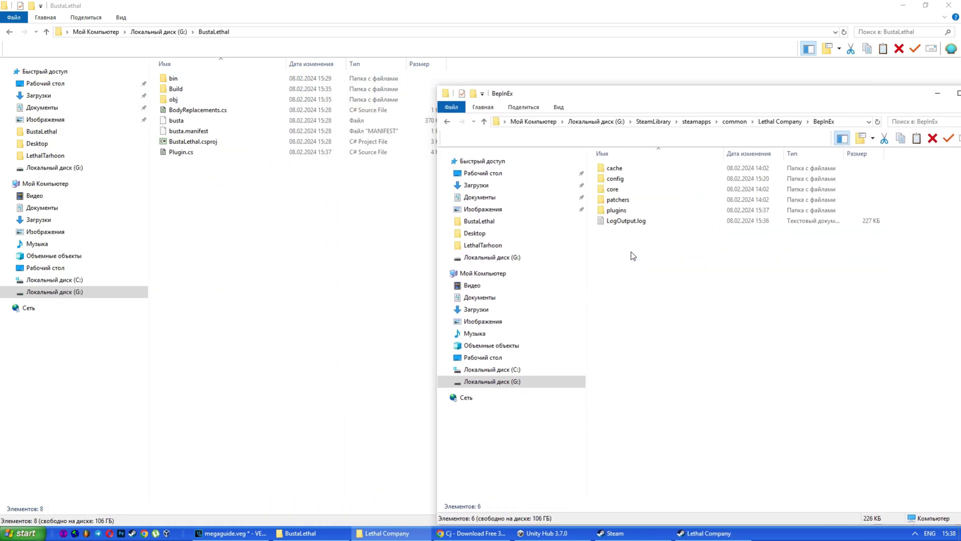
pyautogui.doubleClick(619, 210)
# Copy ModelReplacementAPI.dll from the plugins folder into the BustaLethal folder.
pyautogui.click(635, 181)
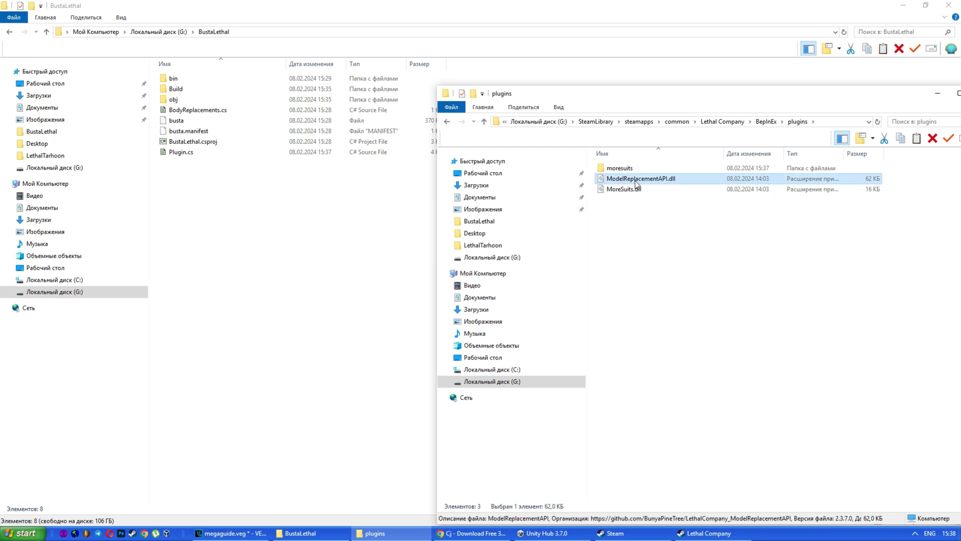
pyautogui.click(391, 180)
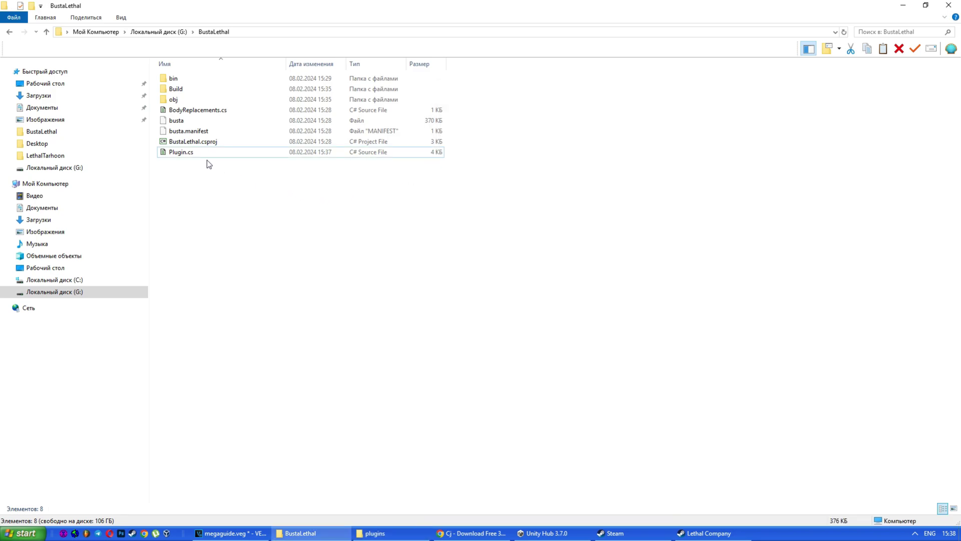
pyautogui.hotkey('ctrl', 'v')
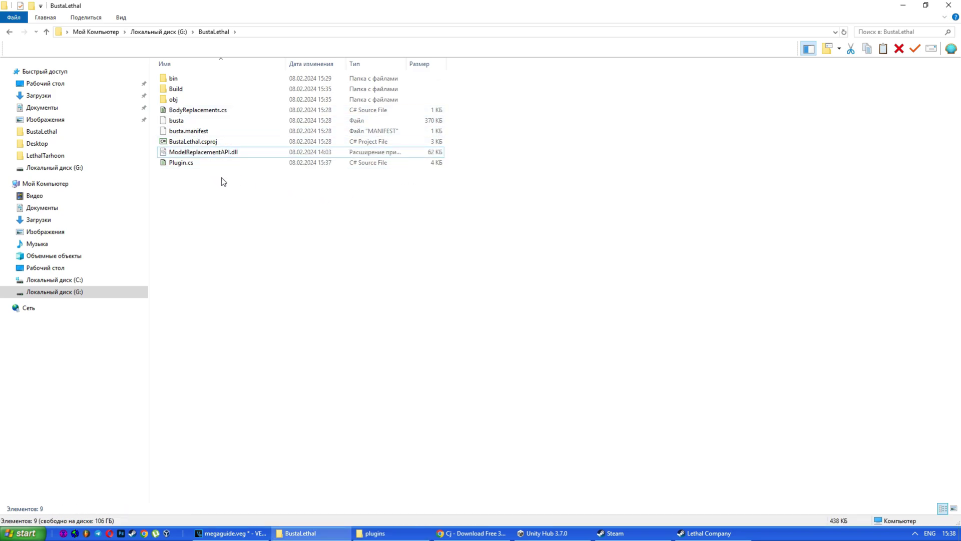
# Open Plugin.cs from the BustaLethal folder in Notepad++.
pyautogui.click(180, 164)
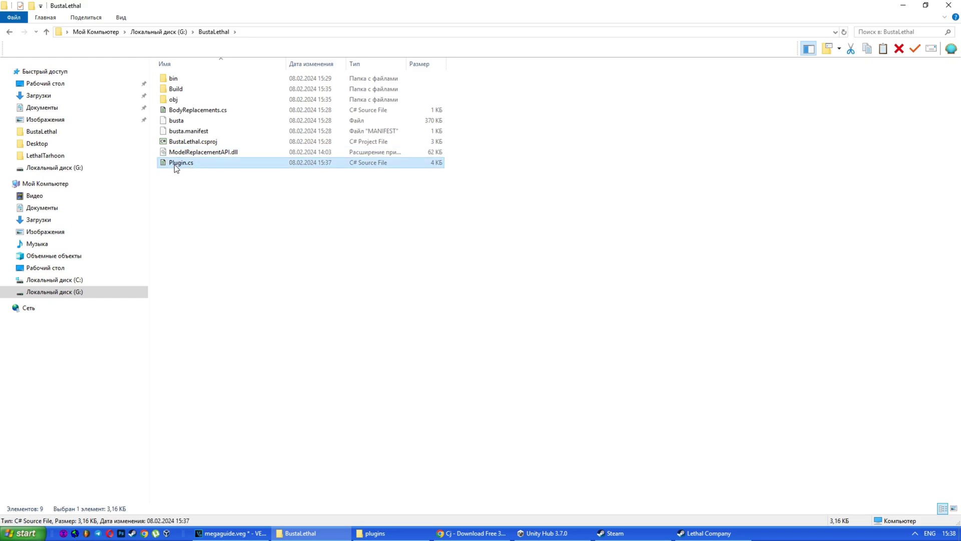
pyautogui.rightClick(178, 163)
pyautogui.click(214, 193)
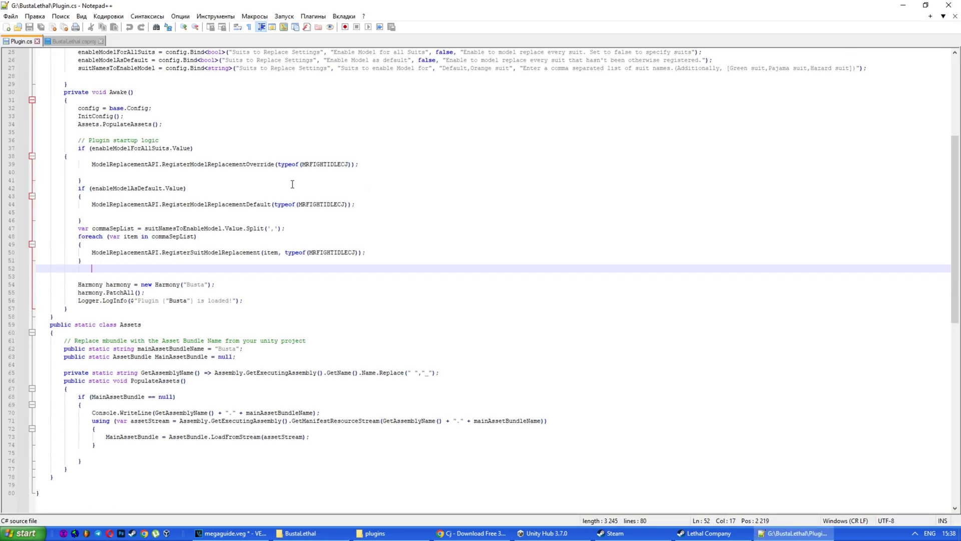
# Replace the item argument in the RegisterSuitModelReplacement call with "Busta", then save and close Plugin.cs.
pyautogui.click(262, 252)
pyautogui.moveTo(81, 252); pyautogui.dragTo(377, 253)
pyautogui.doubleClick(271, 253)
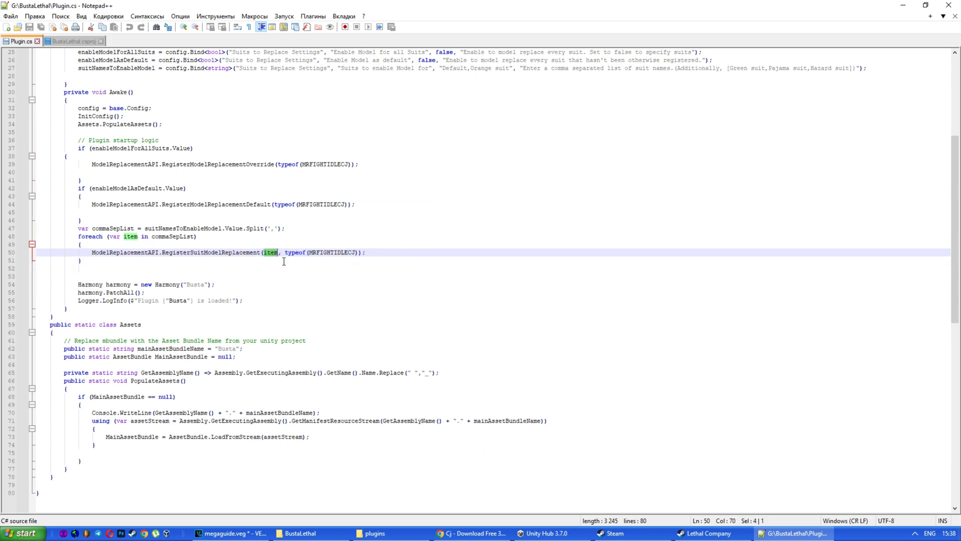
pyautogui.write('""')
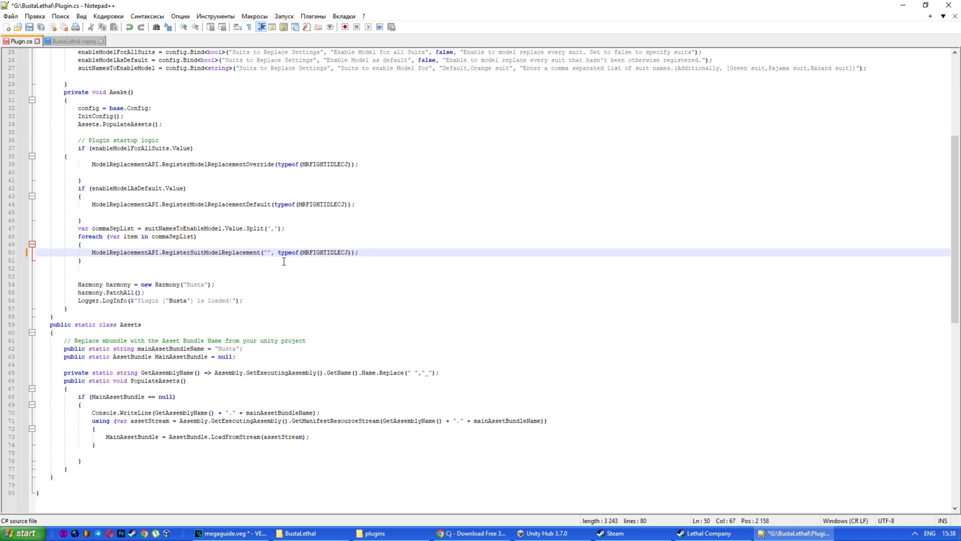
pyautogui.write('Busta')
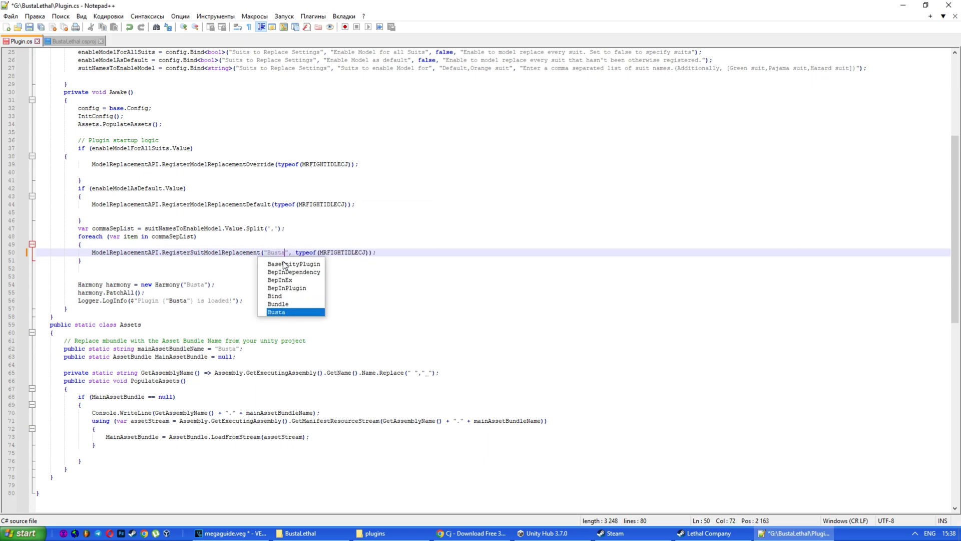
pyautogui.hotkey('ctrl', 's')
pyautogui.click(312, 252)
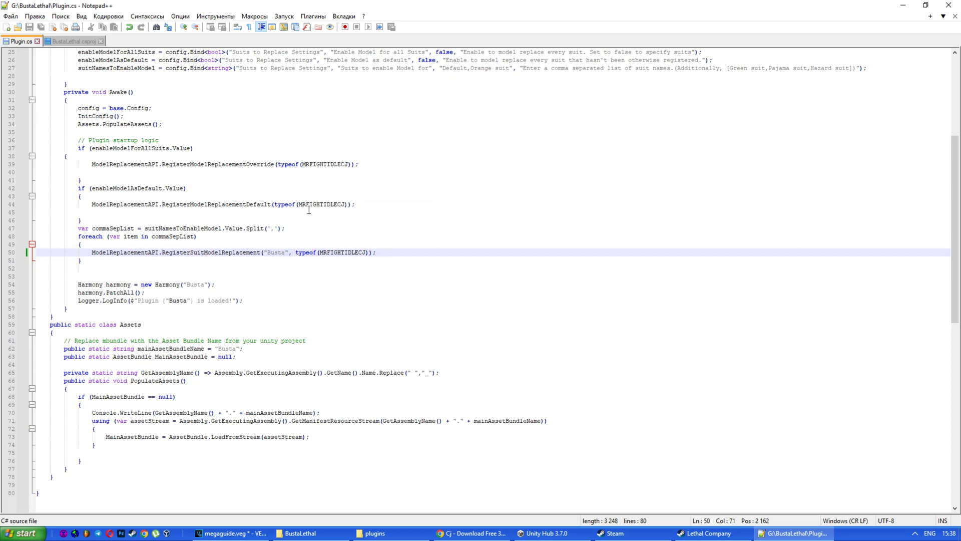
pyautogui.click(948, 5)
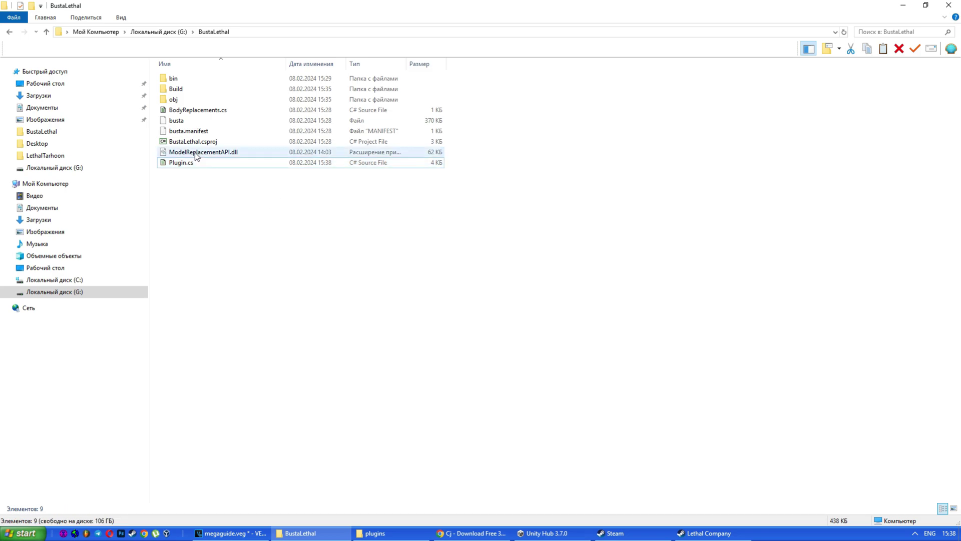
# Open BustaLethal.csproj from the BustaLethal folder in Microsoft Visual Studio 2022.
pyautogui.click(175, 143)
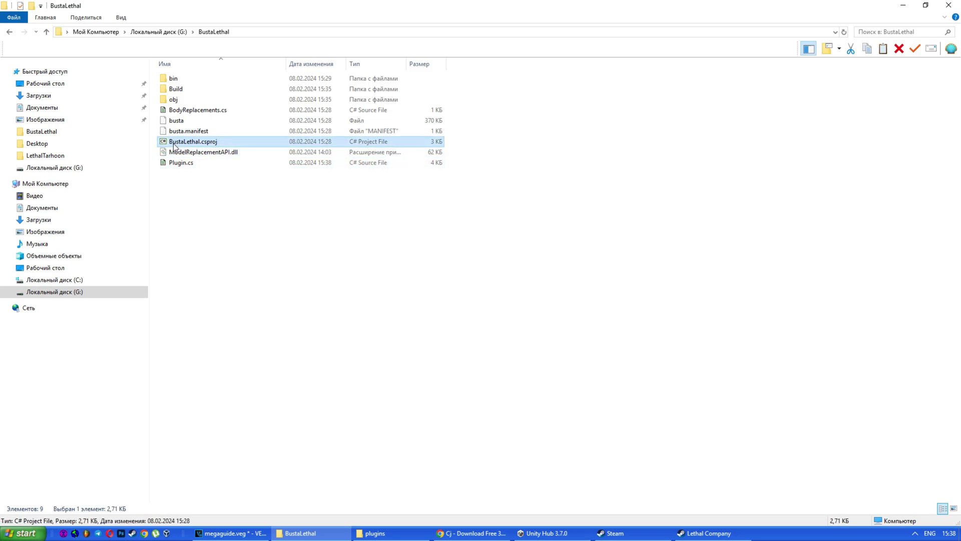
pyautogui.rightClick(217, 144)
pyautogui.moveTo(358, 208)
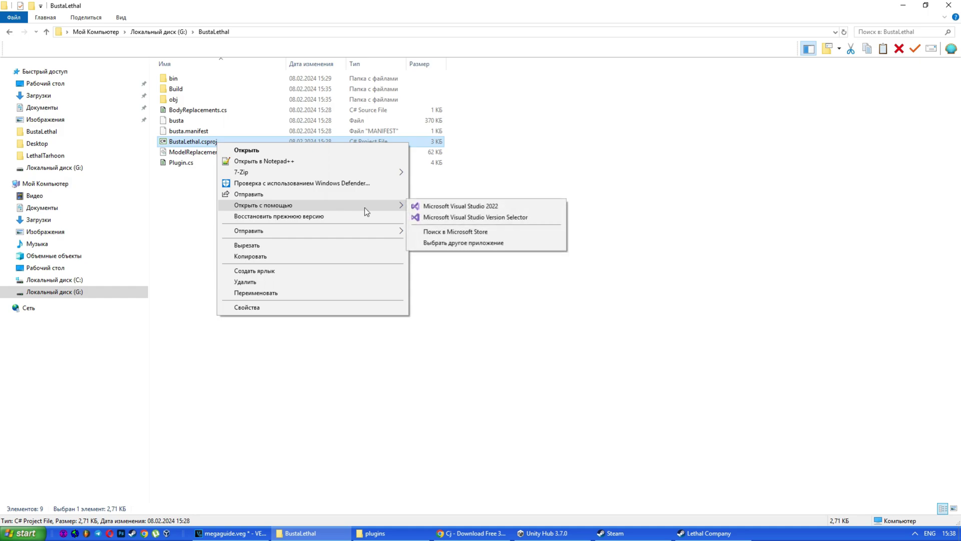
pyautogui.click(427, 206)
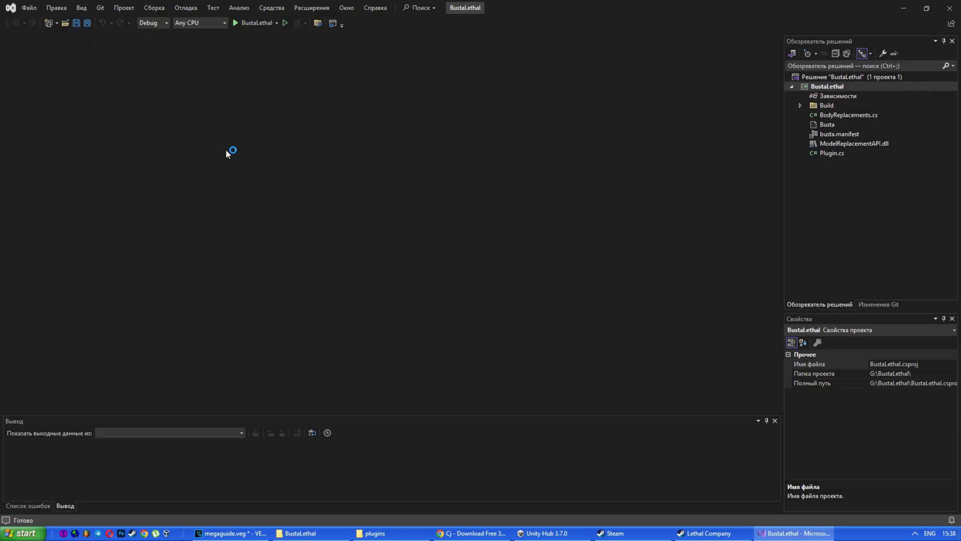
# Rebuild the BustaLethal project, then close Visual Studio.
pyautogui.rightClick(831, 86)
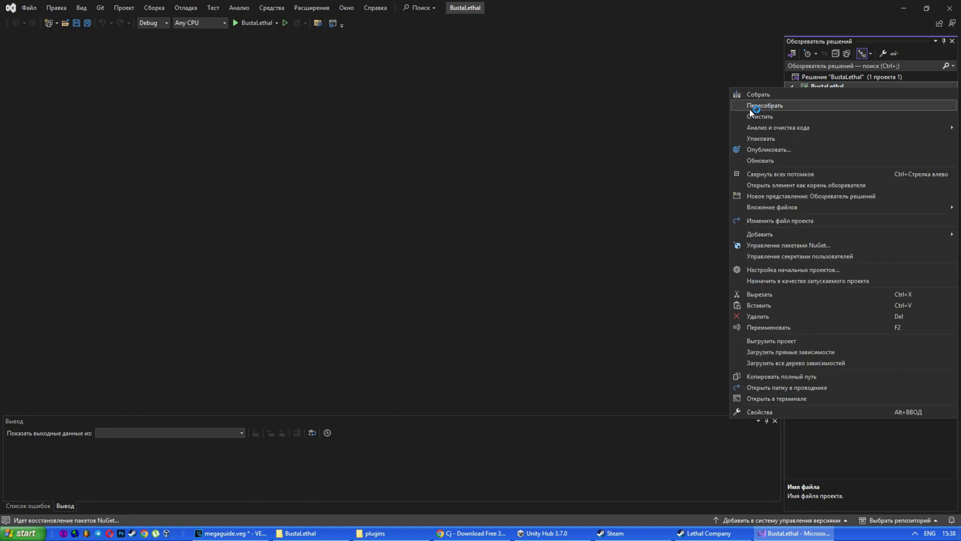
pyautogui.click(779, 107)
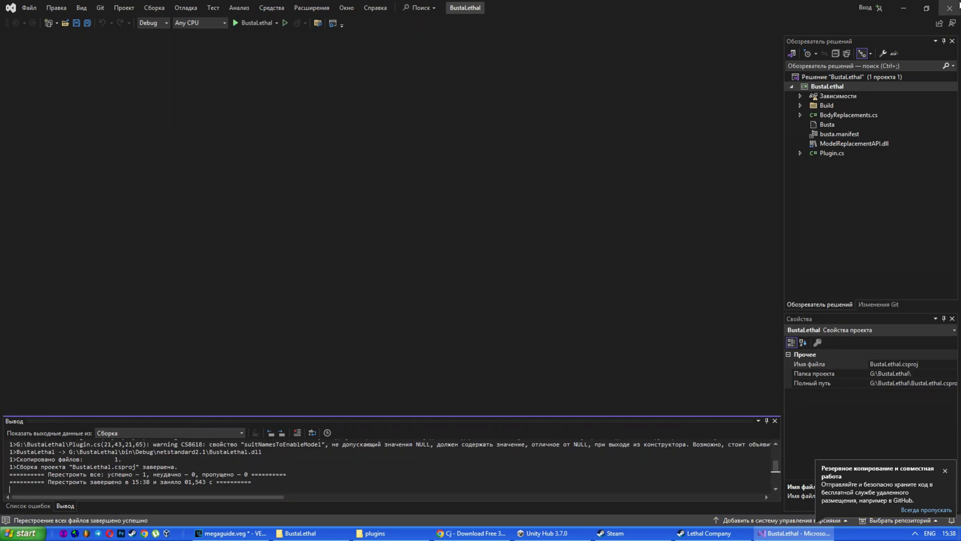
pyautogui.click(949, 8)
pyautogui.click(486, 316)
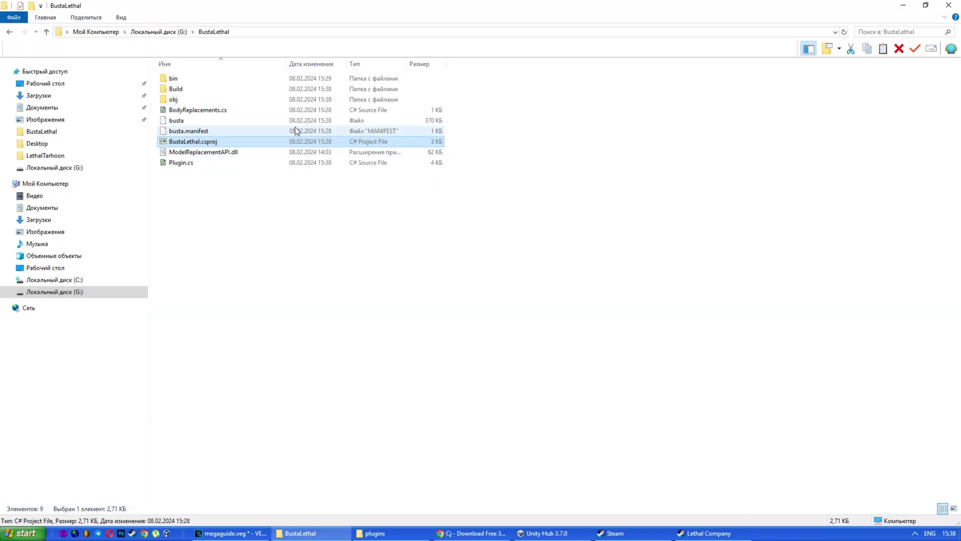
# Move BustaLethal.dll from the project's Build folder into Lethal Company's BepInEx plugins folder.
pyautogui.doubleClick(194, 91)
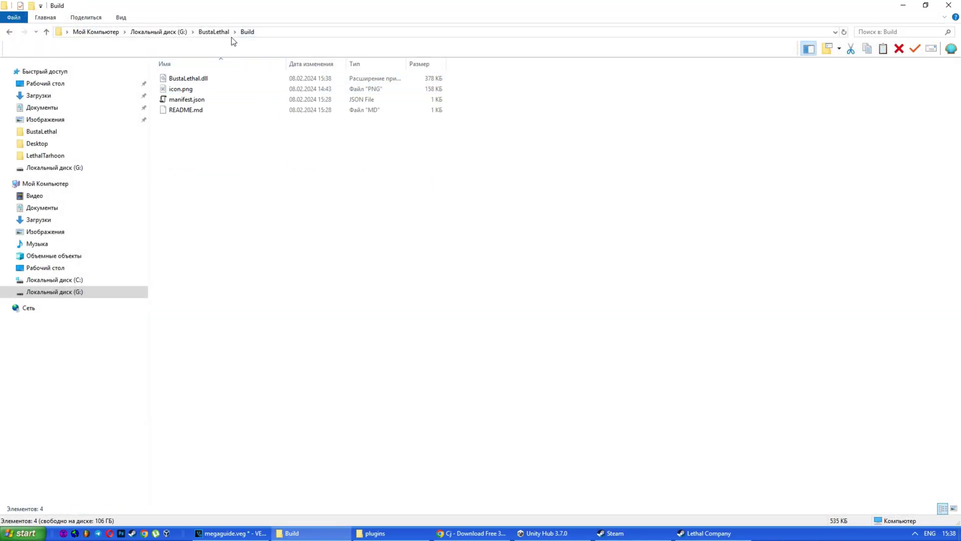
pyautogui.click(185, 79)
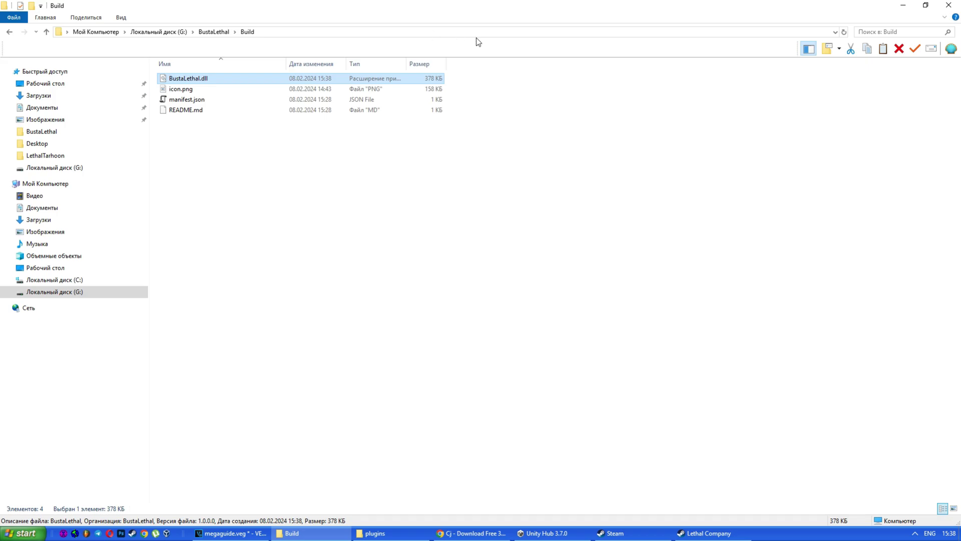
pyautogui.moveTo(458, 2); pyautogui.dragTo(588, 115)
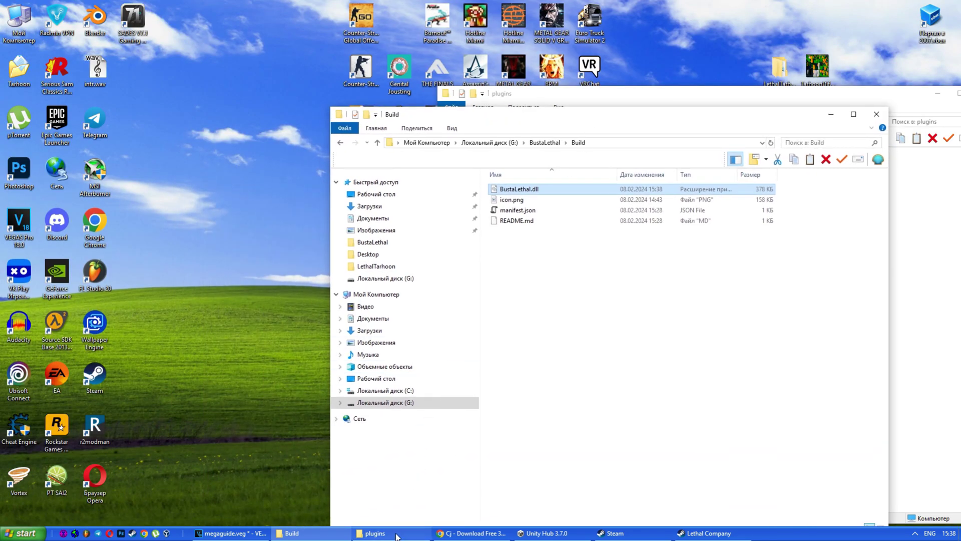
pyautogui.click(375, 533)
pyautogui.moveTo(740, 93); pyautogui.dragTo(244, 87)
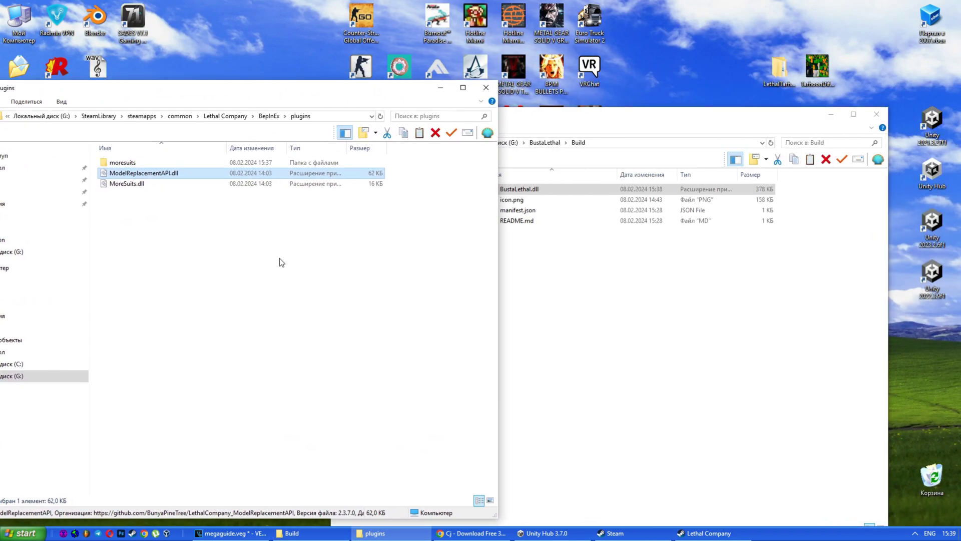
pyautogui.click(629, 331)
pyautogui.moveTo(556, 190); pyautogui.dragTo(235, 265)
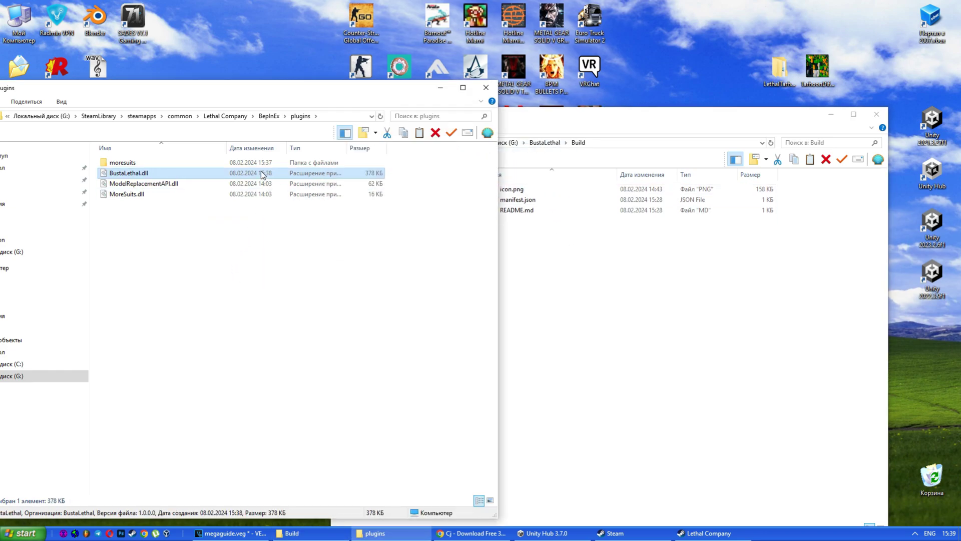
# Open the advanced folder inside moresuits in the plugins folder.
pyautogui.moveTo(298, 91); pyautogui.dragTo(274, 107)
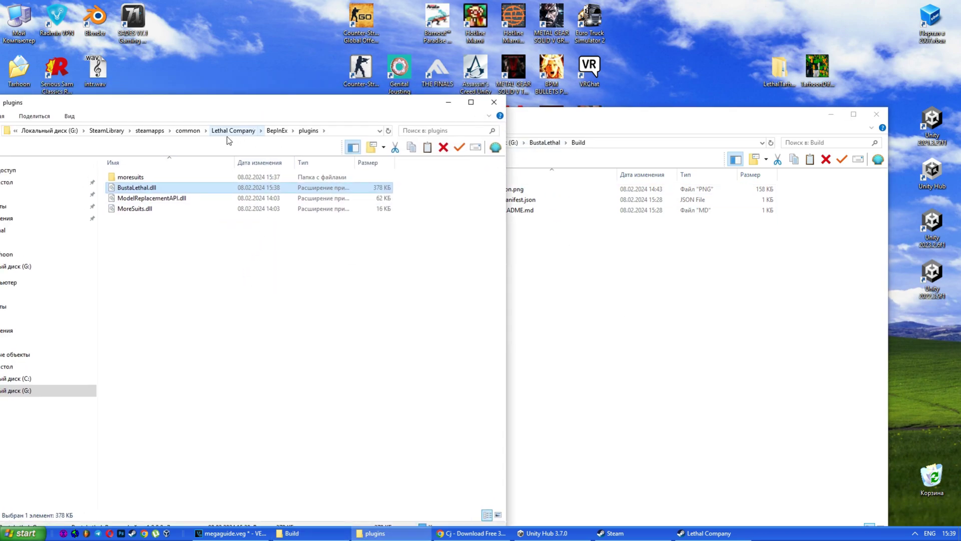
pyautogui.doubleClick(236, 101)
pyautogui.click(174, 80)
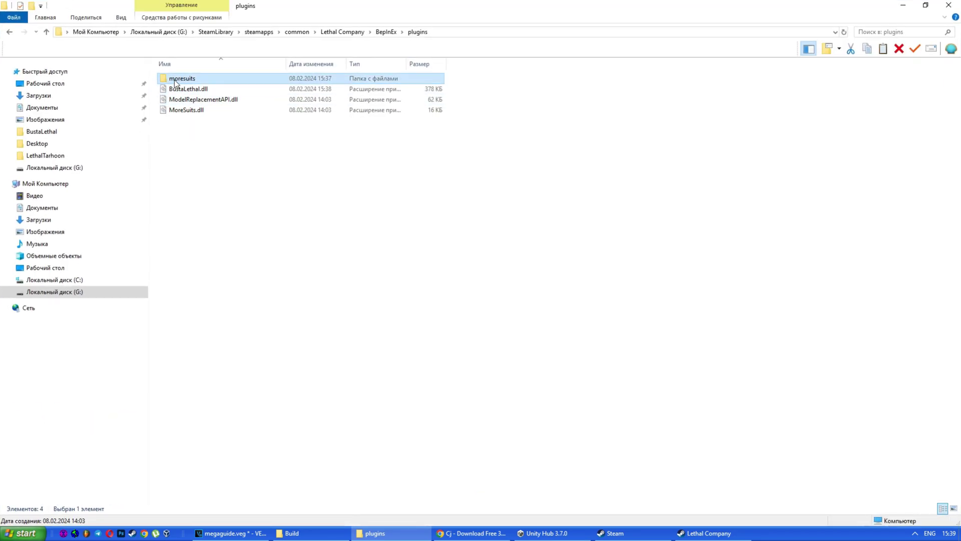
pyautogui.doubleClick(174, 80)
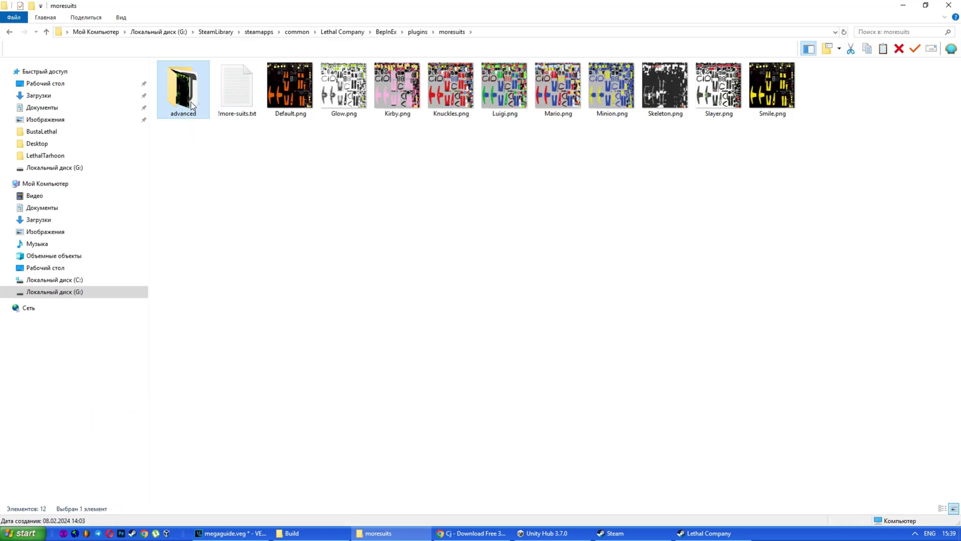
pyautogui.doubleClick(192, 106)
# Duplicate Glow.json in the advanced folder and rename the copy Busta.json.
pyautogui.click(176, 81)
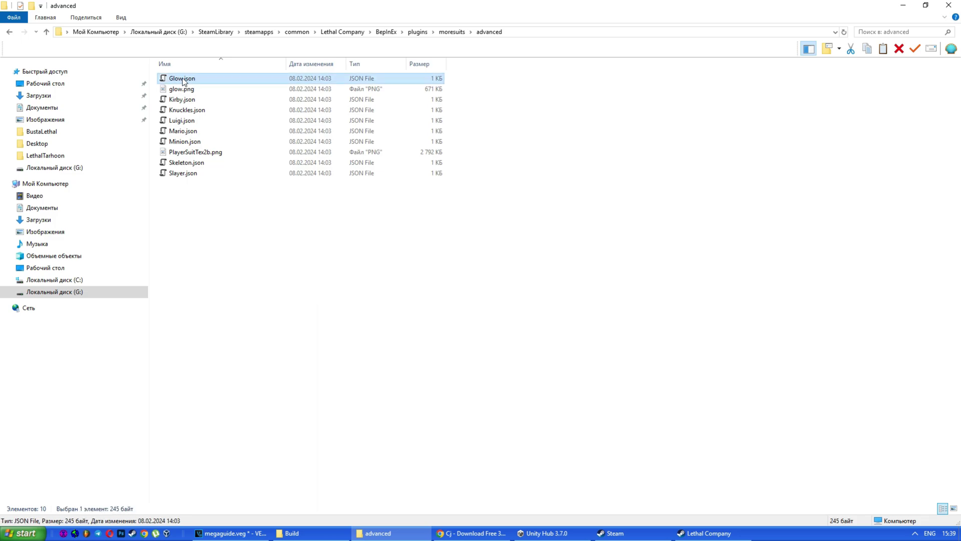
pyautogui.hotkey('ctrl', 'c')
pyautogui.hotkey('ctrl', 'v')
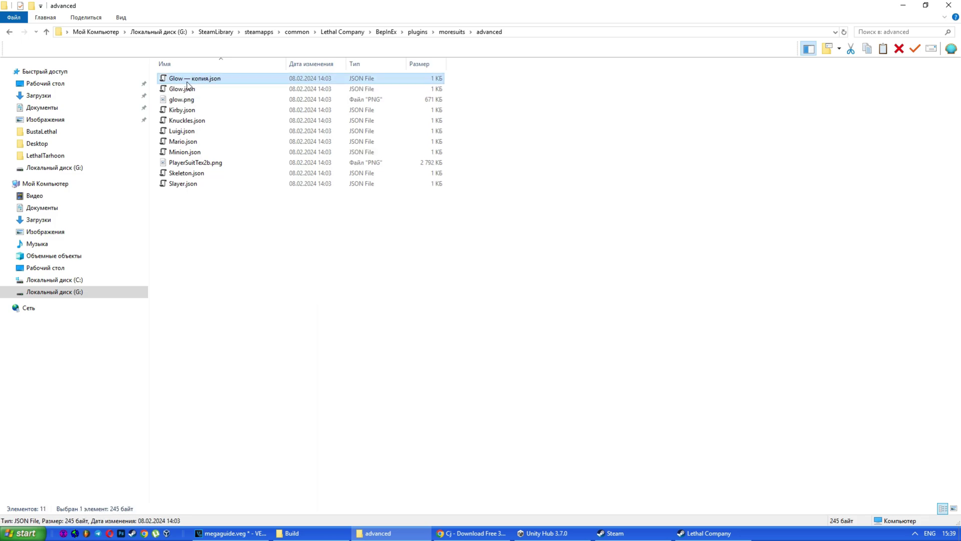
pyautogui.click(200, 80)
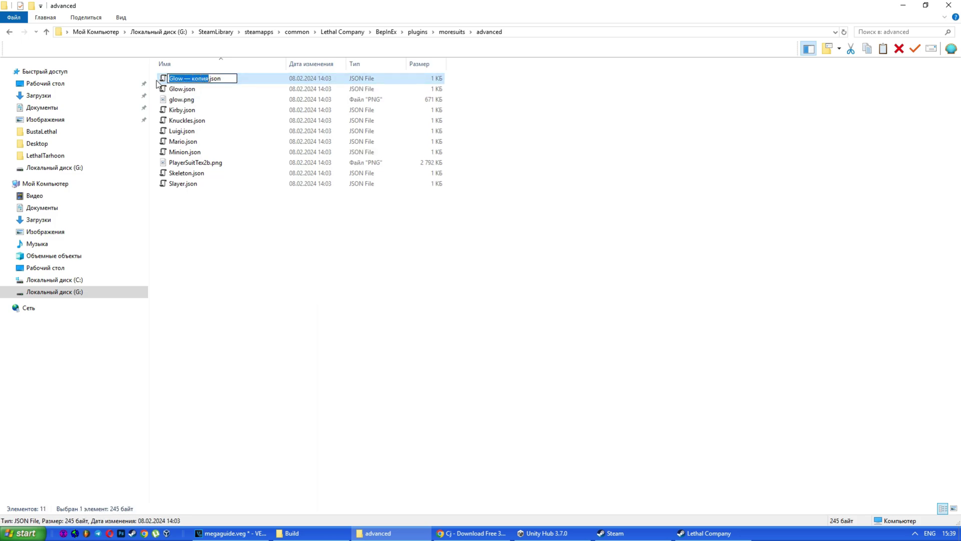
pyautogui.write('Buy')
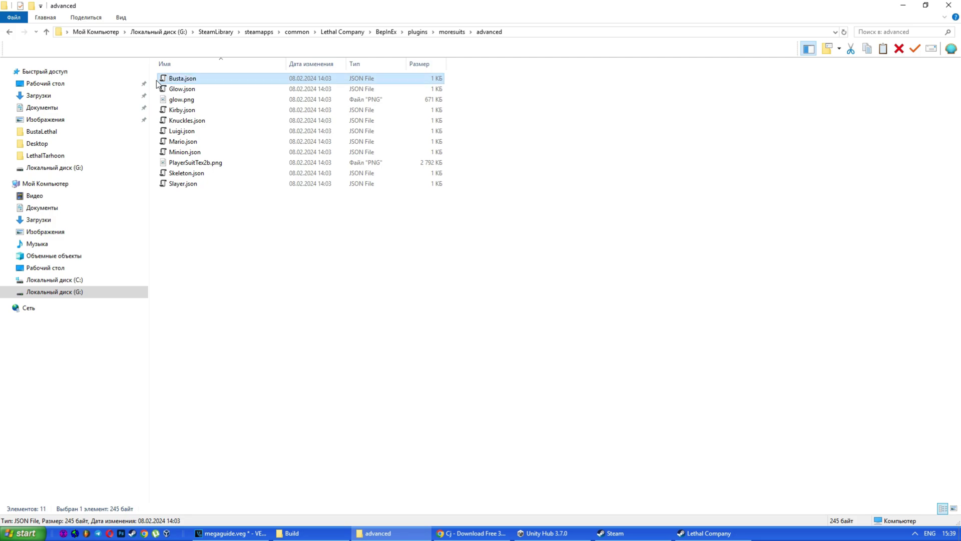
# Open Busta.json in Notepad++, delete the emissive and PRICE entries to leave only "_NormalScale", then save and close it.
pyautogui.rightClick(178, 81)
pyautogui.click(216, 100)
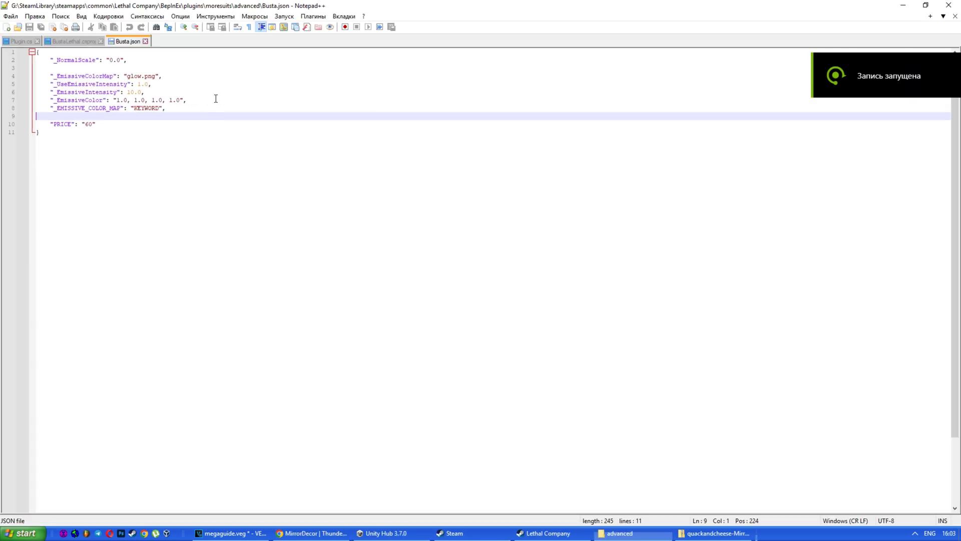
pyautogui.click(134, 92)
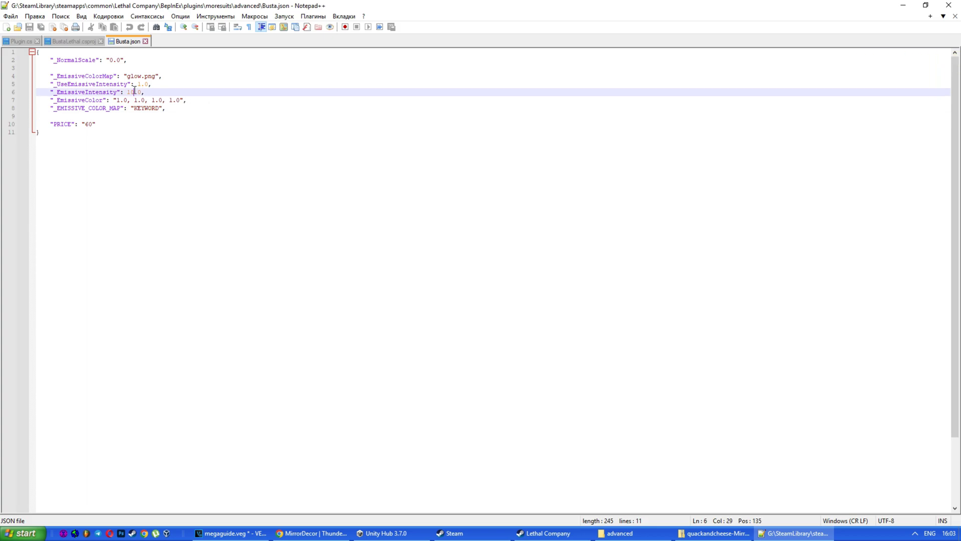
pyautogui.click(89, 125)
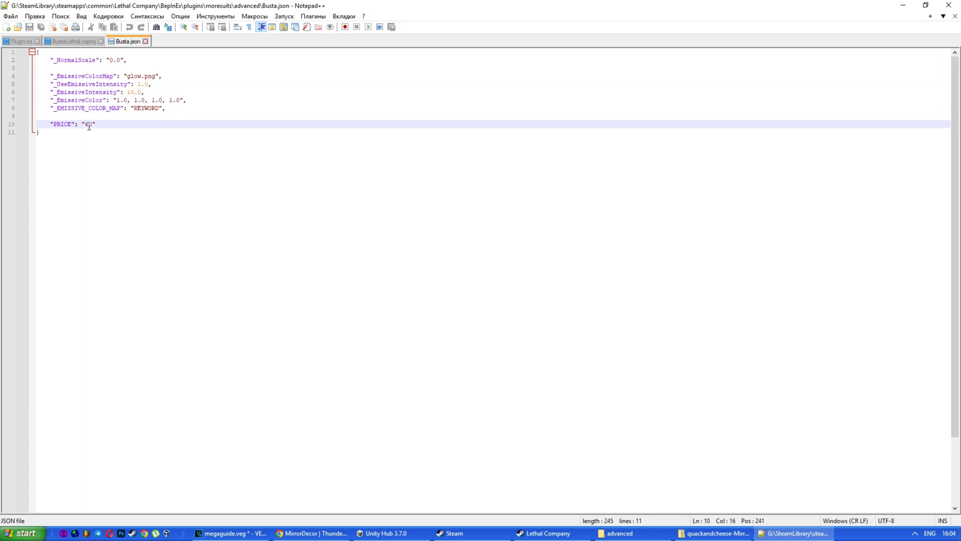
pyautogui.moveTo(107, 126); pyautogui.dragTo(16, 70)
pyautogui.press('Delete')
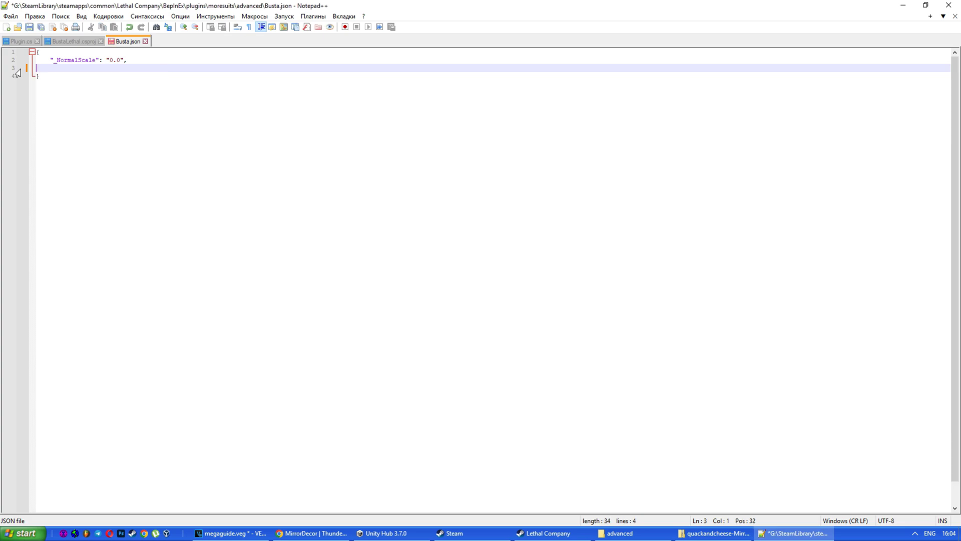
pyautogui.press('BackSpace')
pyautogui.click(110, 84)
pyautogui.hotkey('ctrl', 's')
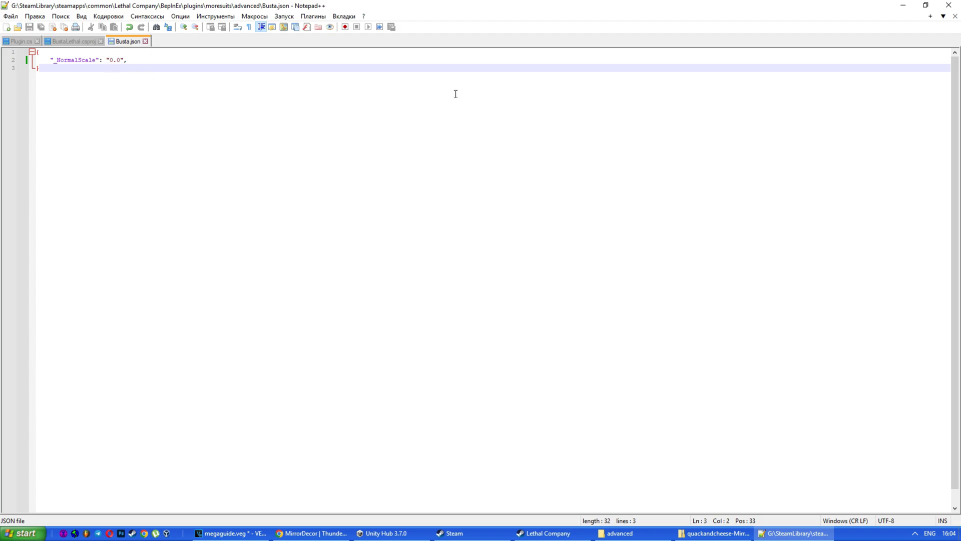
pyautogui.click(949, 5)
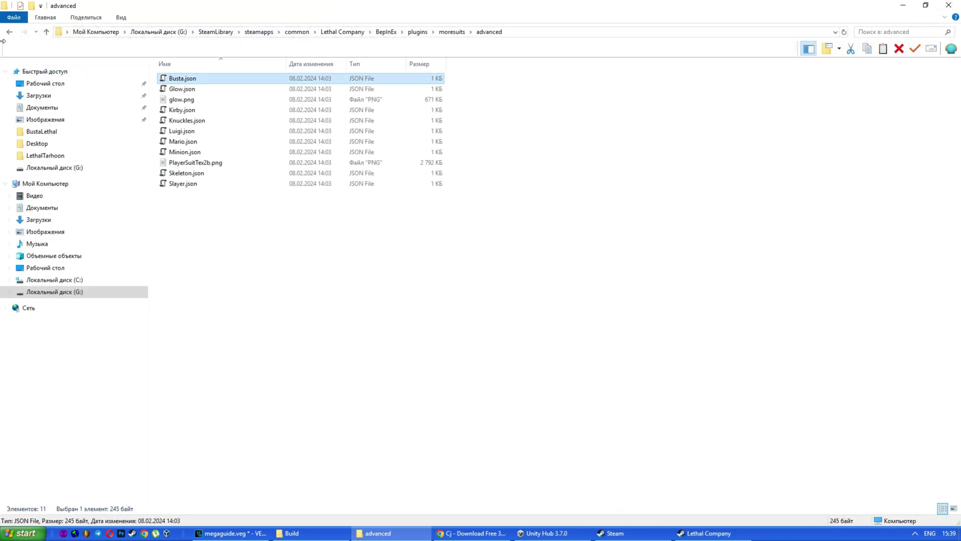
# Duplicate Default.png in the moresuits folder and rename the copy to match the Busta suit.
pyautogui.click(9, 32)
pyautogui.click(290, 116)
pyautogui.click(299, 116)
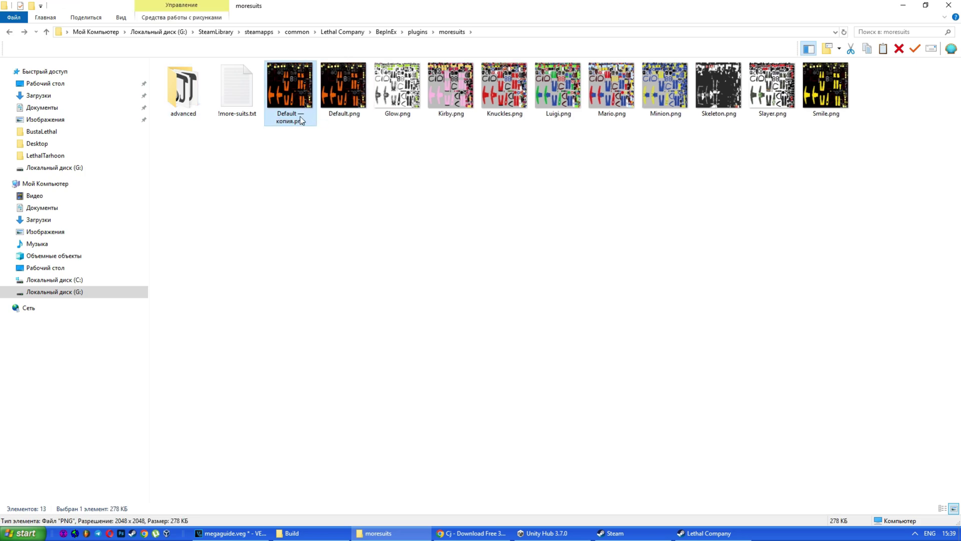
pyautogui.write('Bust')
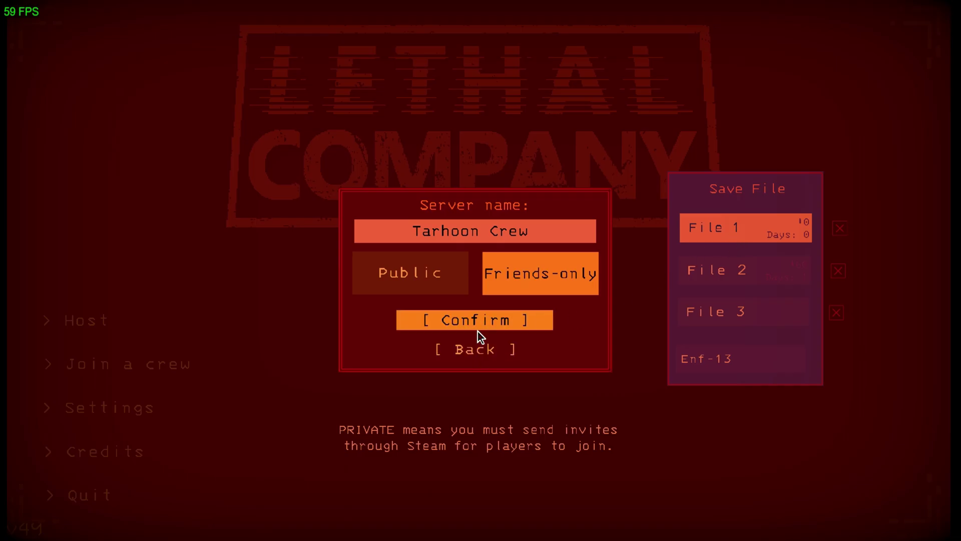
# Host a friends-only Lethal Company game on save File 1 and access the ship's terminal.
pyautogui.click(477, 320)
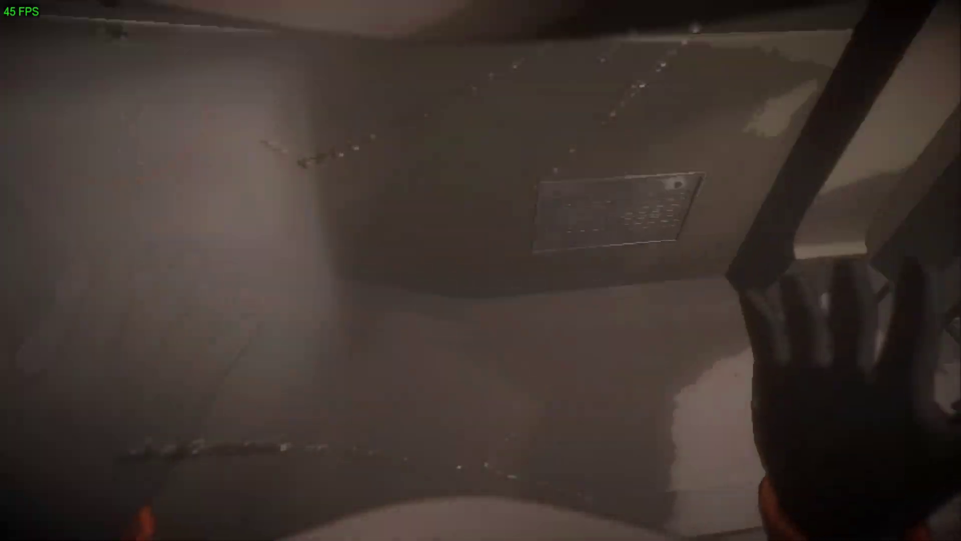
pyautogui.press('w')
pyautogui.press('e')
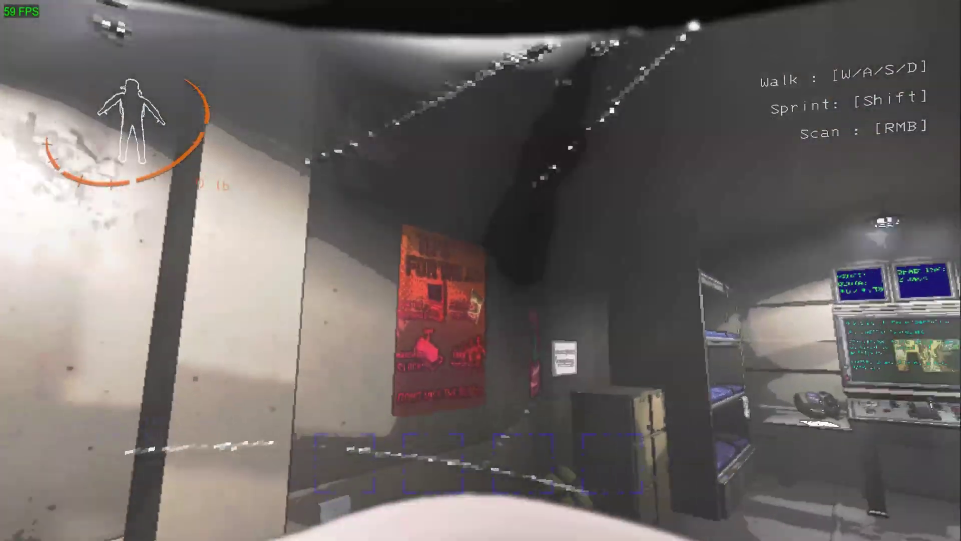
pyautogui.press('w')
pyautogui.press('e')
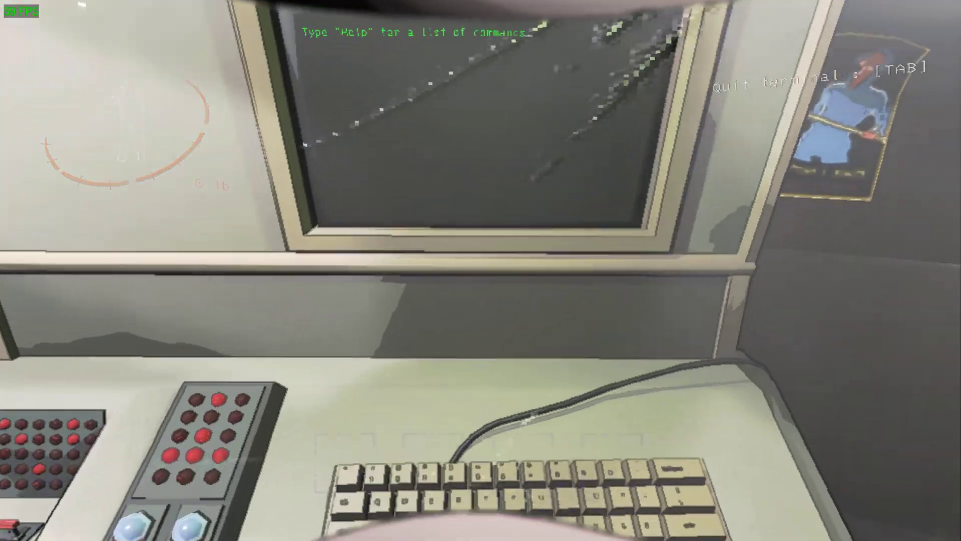
# Order the mirror from the ship's terminal, then quit the terminal.
pyautogui.write('mirro')
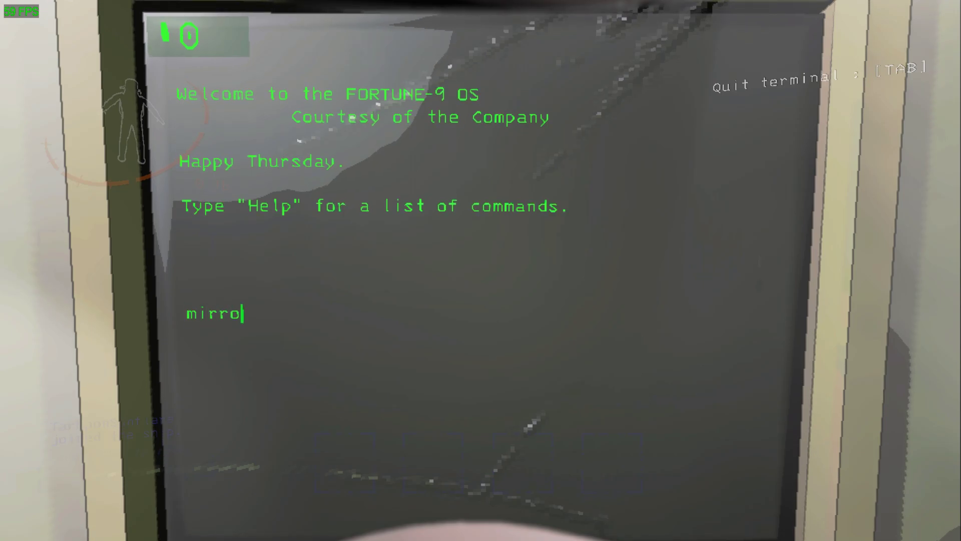
pyautogui.write('r')
pyautogui.press('Return')
pyautogui.press('Tab')
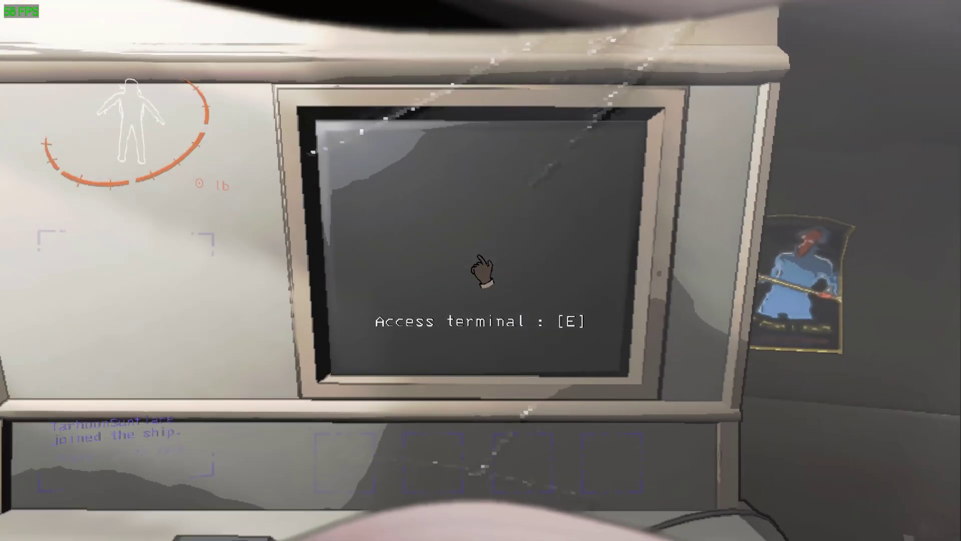
# Examine the custom player model in the ship's mirror while walking and crouching.
pyautogui.press('w')
pyautogui.press('b')
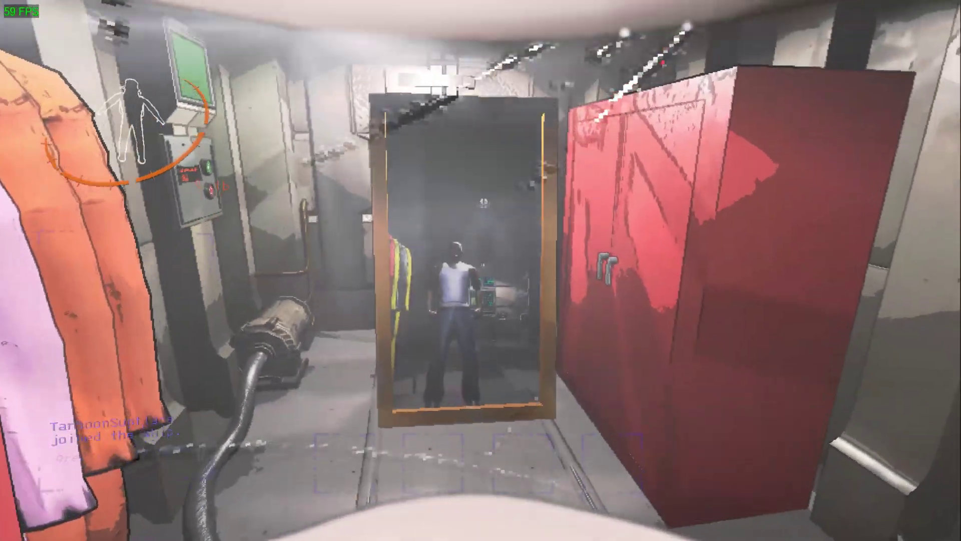
pyautogui.press('w')
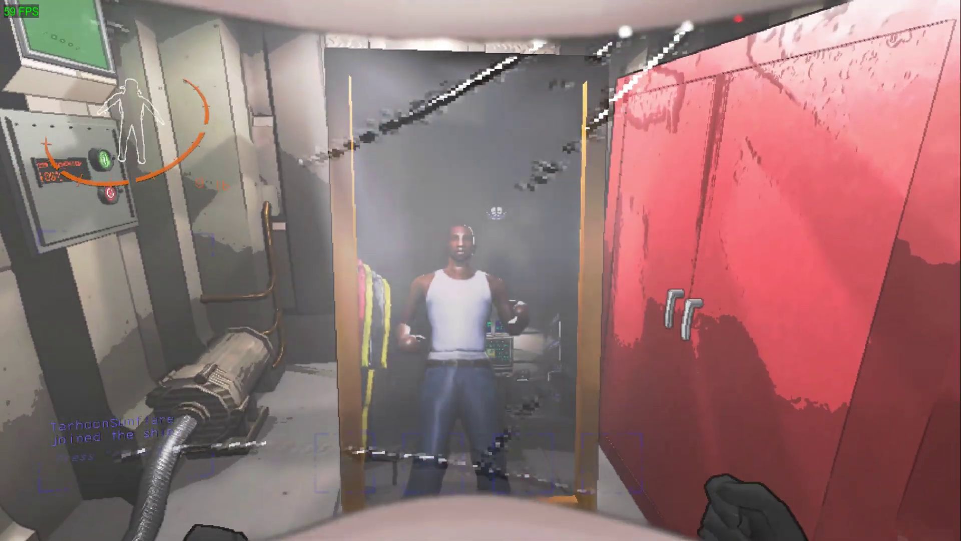
pyautogui.press('d')
pyautogui.press('s')
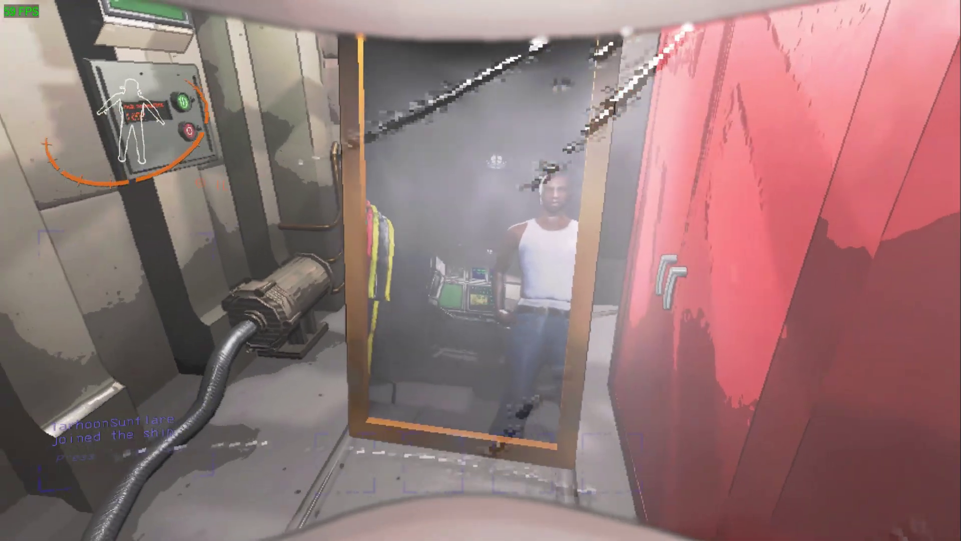
pyautogui.press('ctrl')
pyautogui.press('a')
pyautogui.press('w')
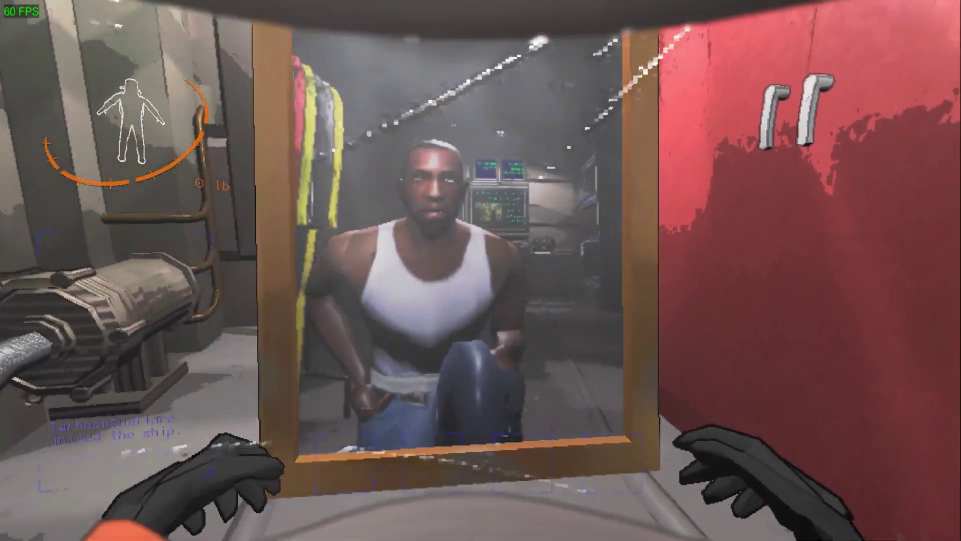
pyautogui.press('ctrl')
pyautogui.press('s')
pyautogui.press('1')
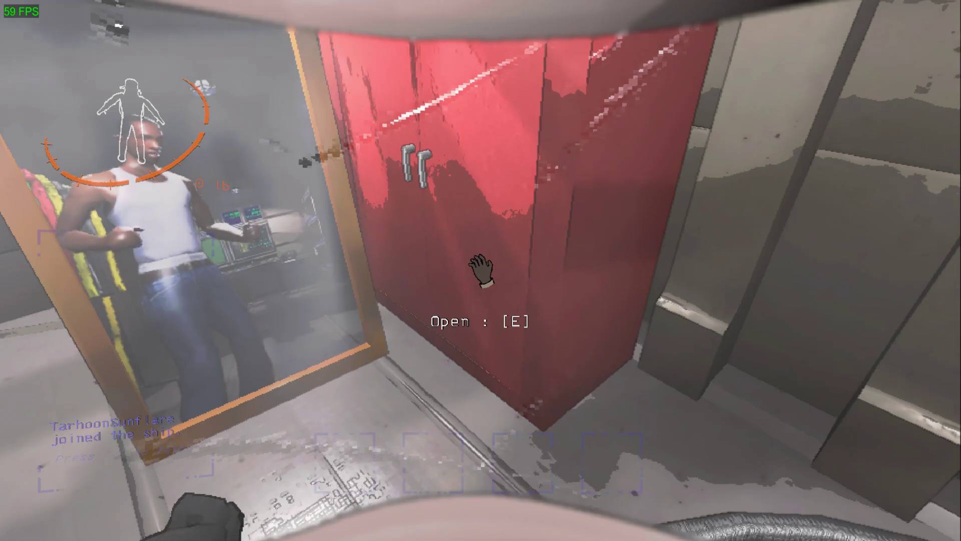